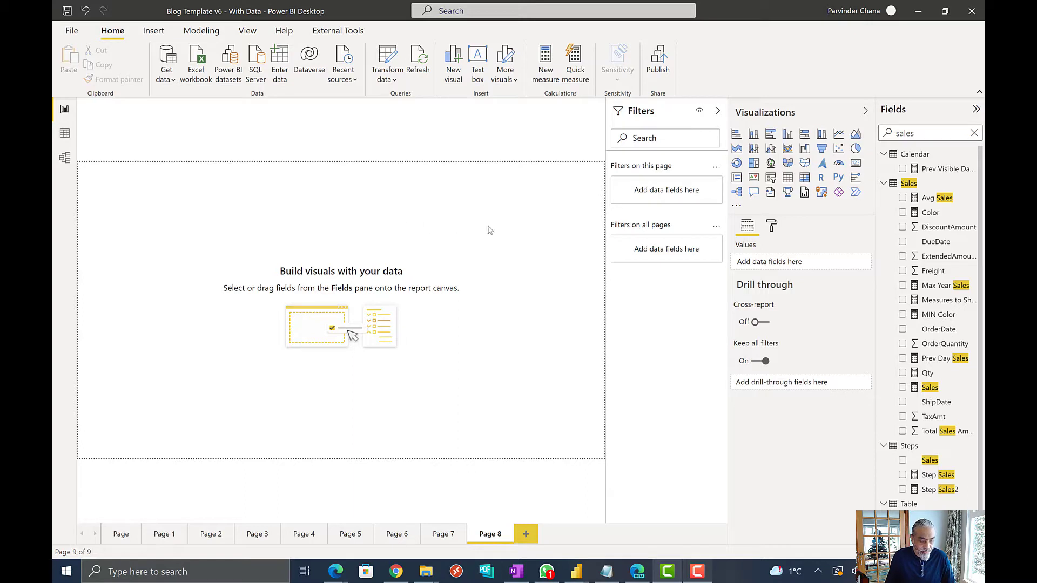
- Add the Calendar table's Year field to the blank canvas as a clustered column chart and enlarge the visual
{"action": "left_click", "coordinate": [974, 133]}
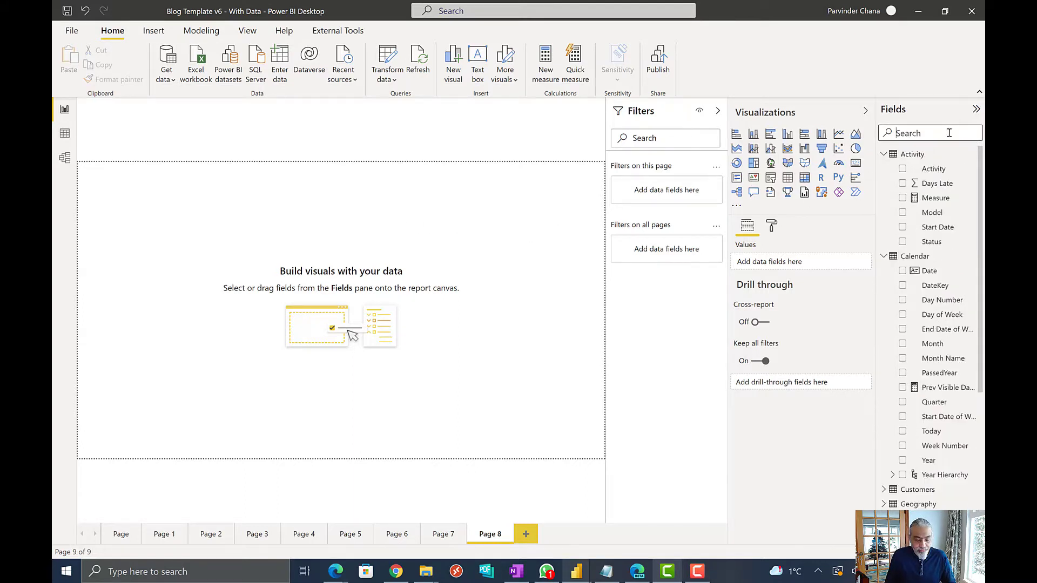
{"action": "left_click", "coordinate": [883, 155]}
{"action": "scroll", "coordinate": [902, 437], "scroll_direction": "down", "scroll_amount": 3}
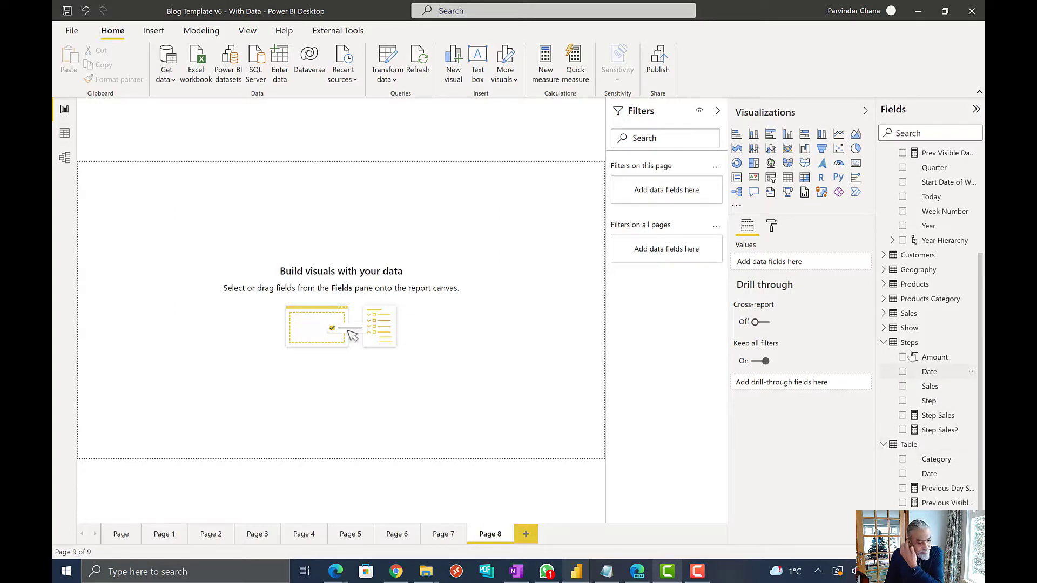
{"action": "left_click", "coordinate": [935, 134]}
{"action": "type", "text": "Year"}
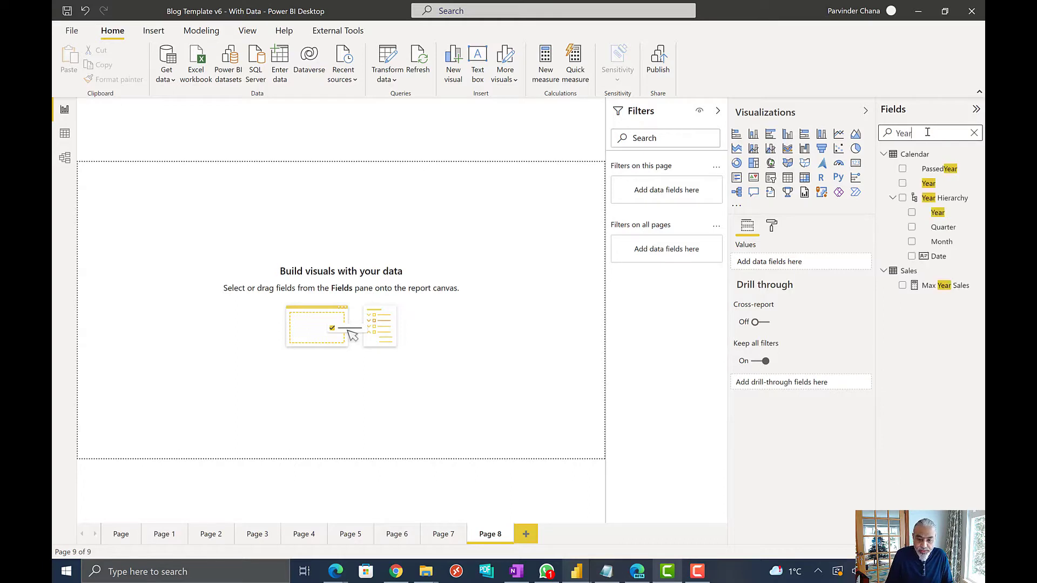
{"action": "left_click_drag", "start_coordinate": [924, 186], "coordinate": [329, 269]}
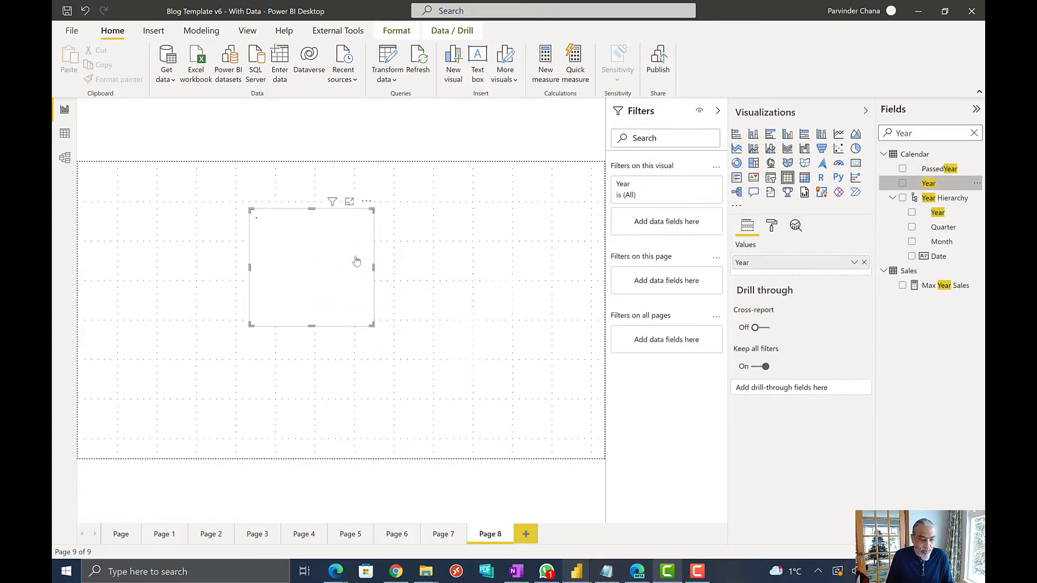
{"action": "left_click", "coordinate": [788, 135]}
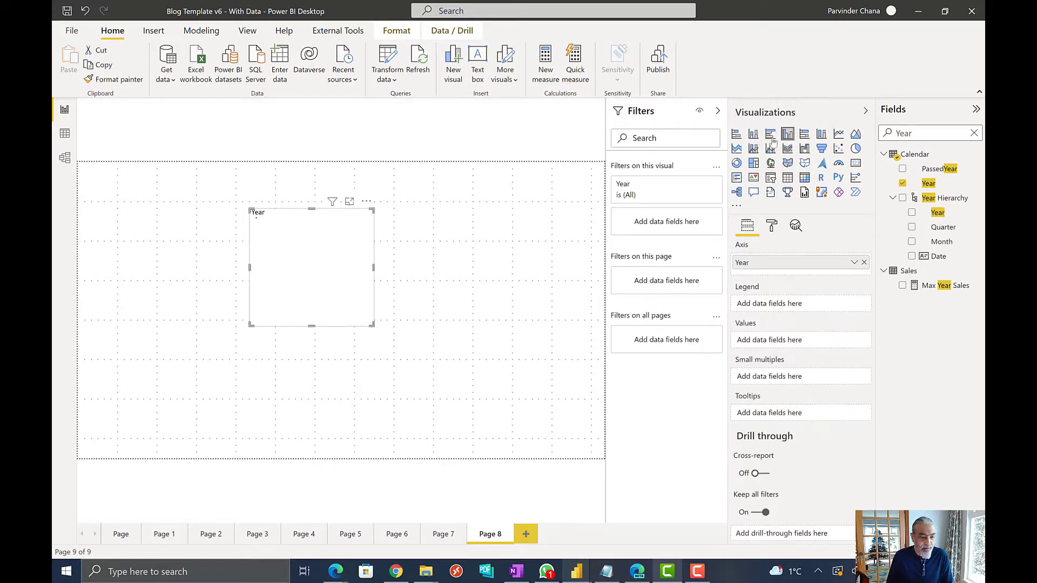
{"action": "left_click_drag", "start_coordinate": [357, 325], "coordinate": [576, 350]}
- Add the Sales measure from the Sales table to the chart's values and narrow the visual
{"action": "double_click", "coordinate": [919, 133]}
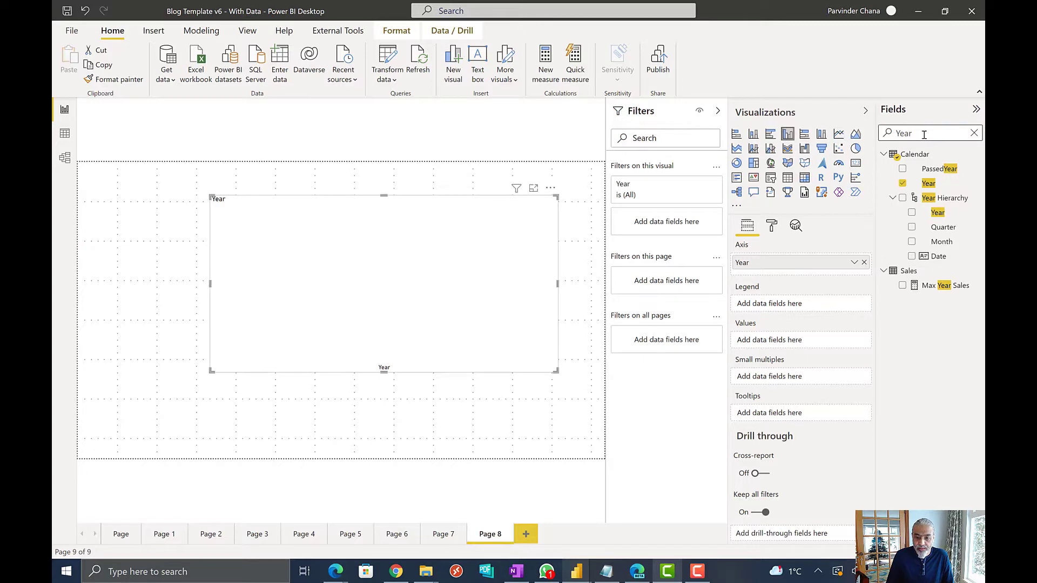
{"action": "type", "text": "Sales"}
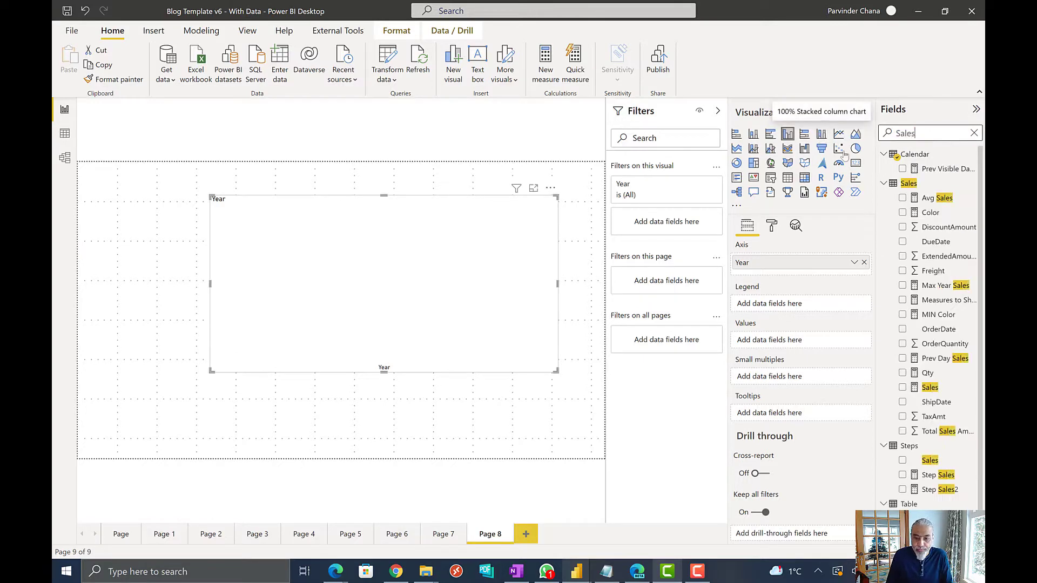
{"action": "scroll", "coordinate": [925, 478], "scroll_direction": "down", "scroll_amount": 1}
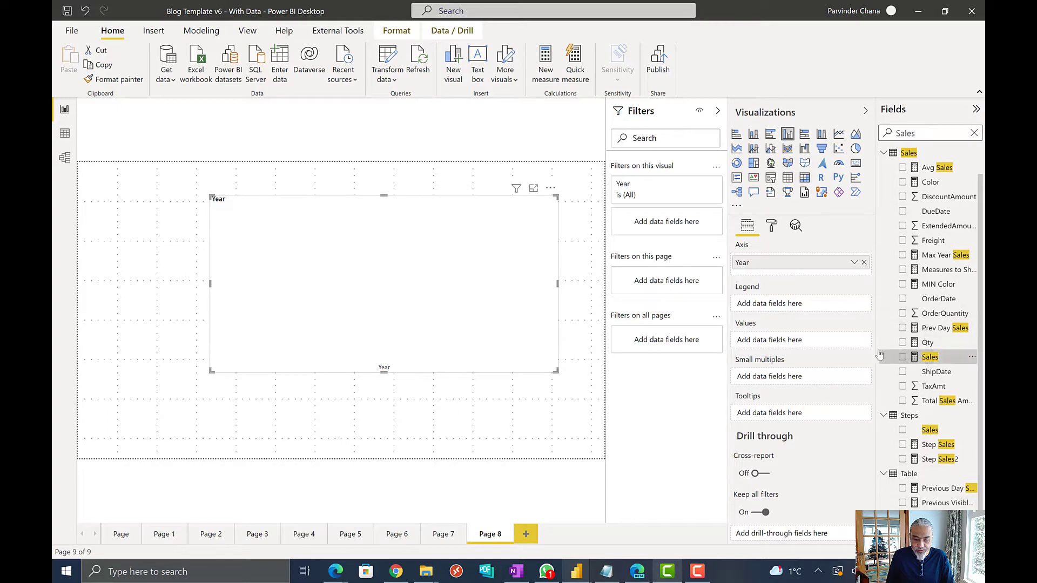
{"action": "left_click_drag", "start_coordinate": [929, 357], "coordinate": [769, 340]}
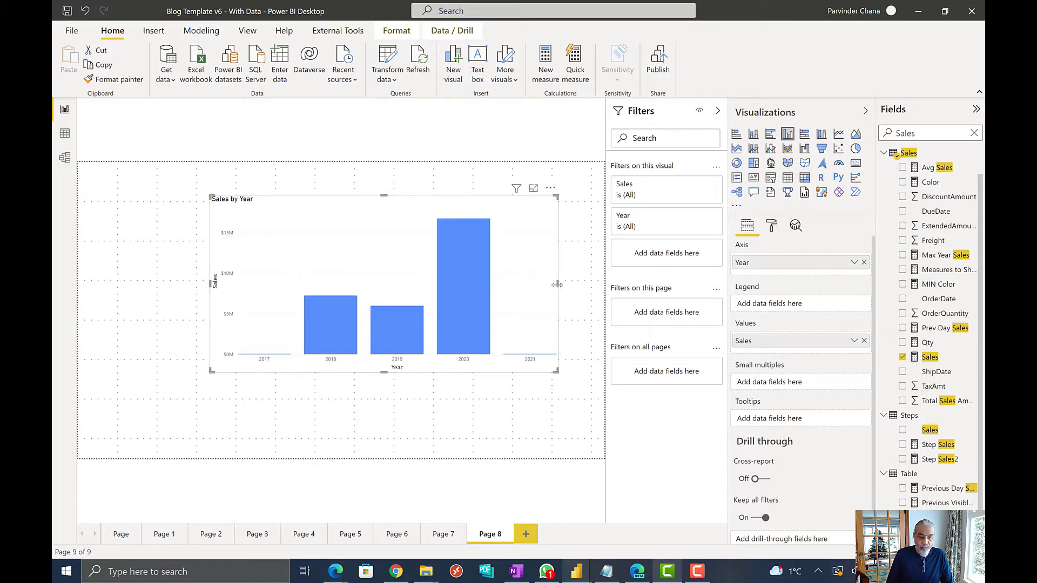
{"action": "left_click_drag", "start_coordinate": [557, 284], "coordinate": [448, 267]}
- Replace Year with the Calendar table's Month field on the chart's axis
{"action": "double_click", "coordinate": [905, 133]}
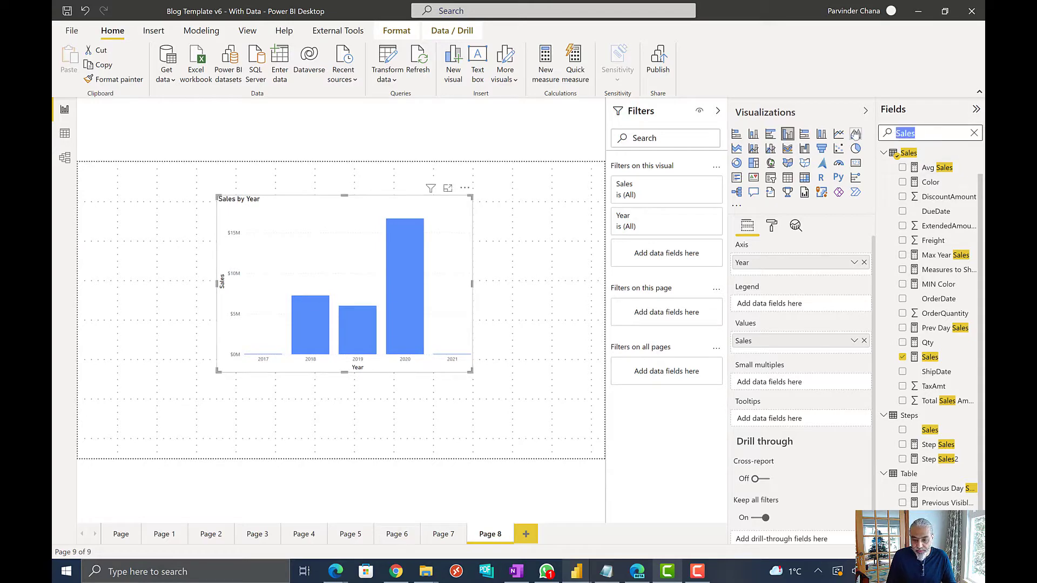
{"action": "type", "text": "Month"}
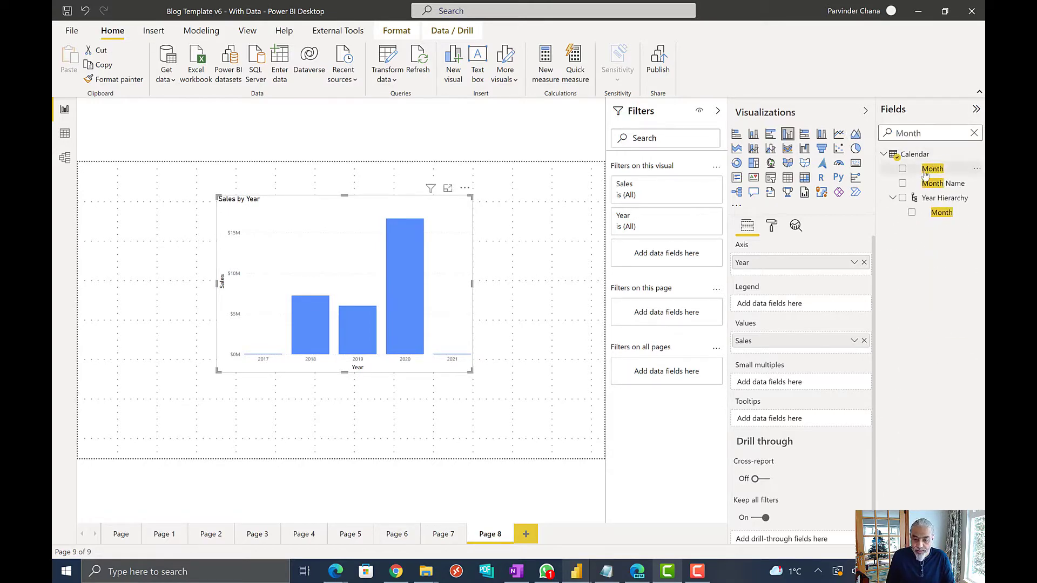
{"action": "left_click_drag", "start_coordinate": [930, 169], "coordinate": [792, 263]}
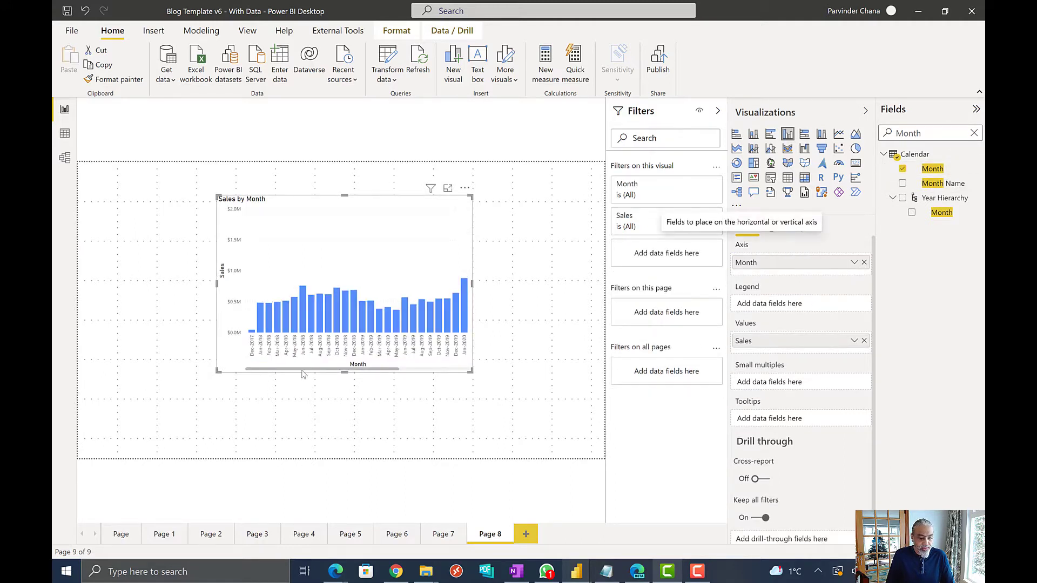
- Move the Sales by Month chart slightly up and to the left on the canvas and widen it a little
{"action": "mouse_move", "coordinate": [303, 373]}
{"action": "left_mouse_down"}
{"action": "mouse_move", "coordinate": [422, 372]}
{"action": "mouse_move", "coordinate": [285, 371]}
{"action": "left_mouse_up"}
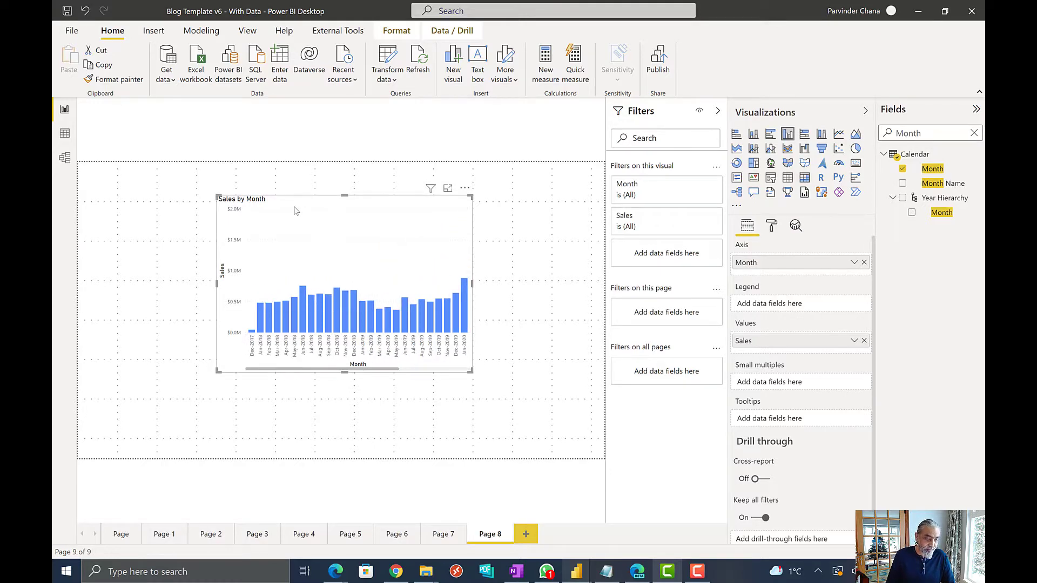
{"action": "left_click_drag", "start_coordinate": [294, 211], "coordinate": [249, 204]}
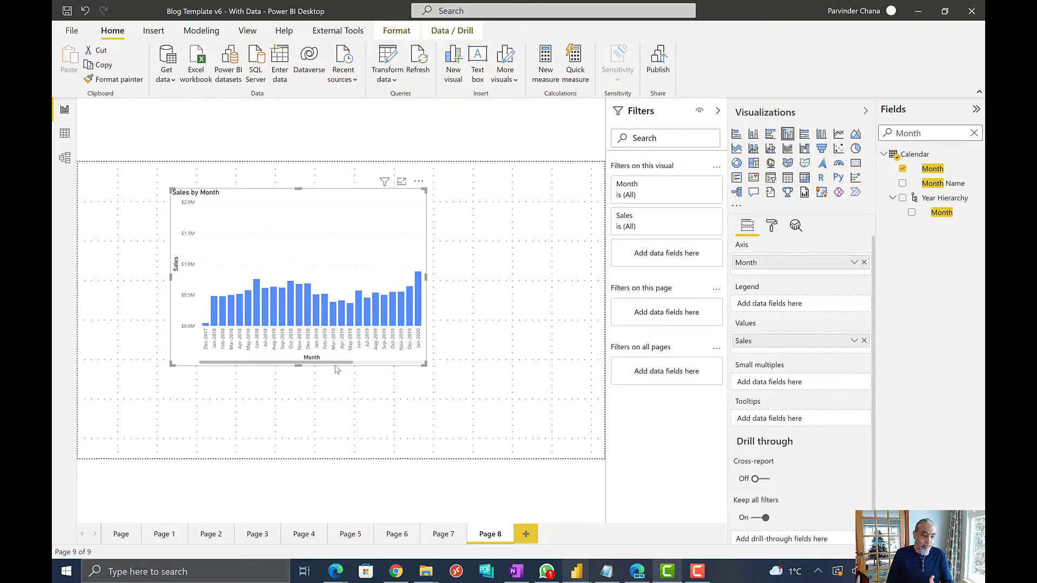
{"action": "mouse_move", "coordinate": [405, 305]}
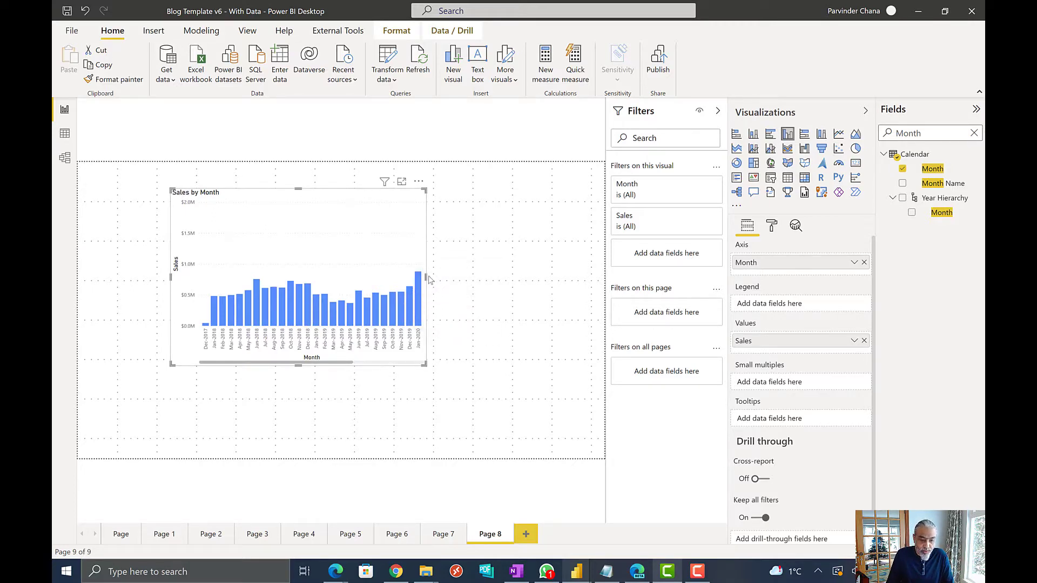
{"action": "left_click_drag", "start_coordinate": [426, 277], "coordinate": [458, 277]}
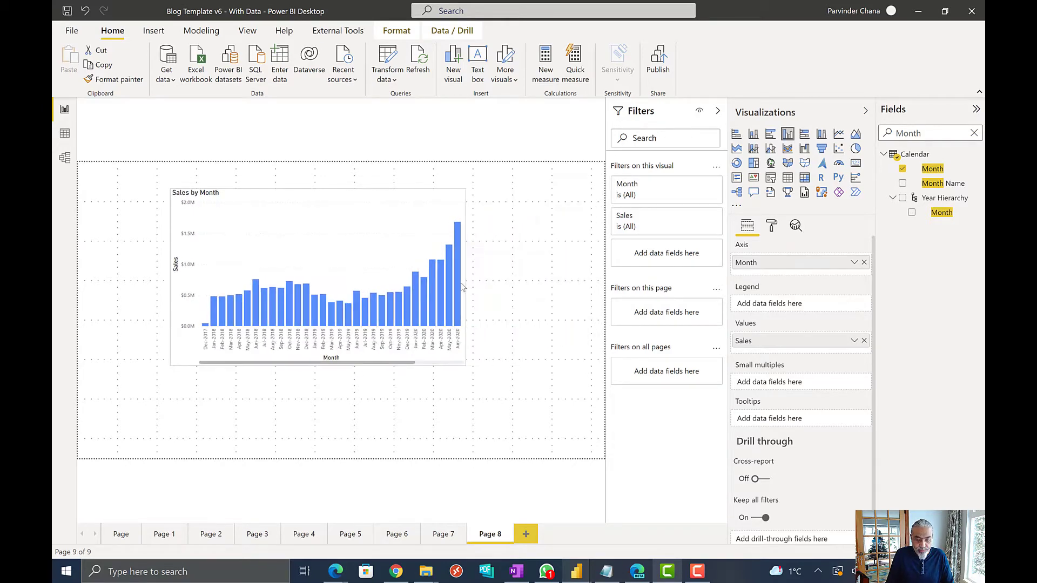
- Put the Calendar table's Year field back on the axis in place of Month and widen the chart
{"action": "double_click", "coordinate": [918, 131]}
{"action": "type", "text": "Year"}
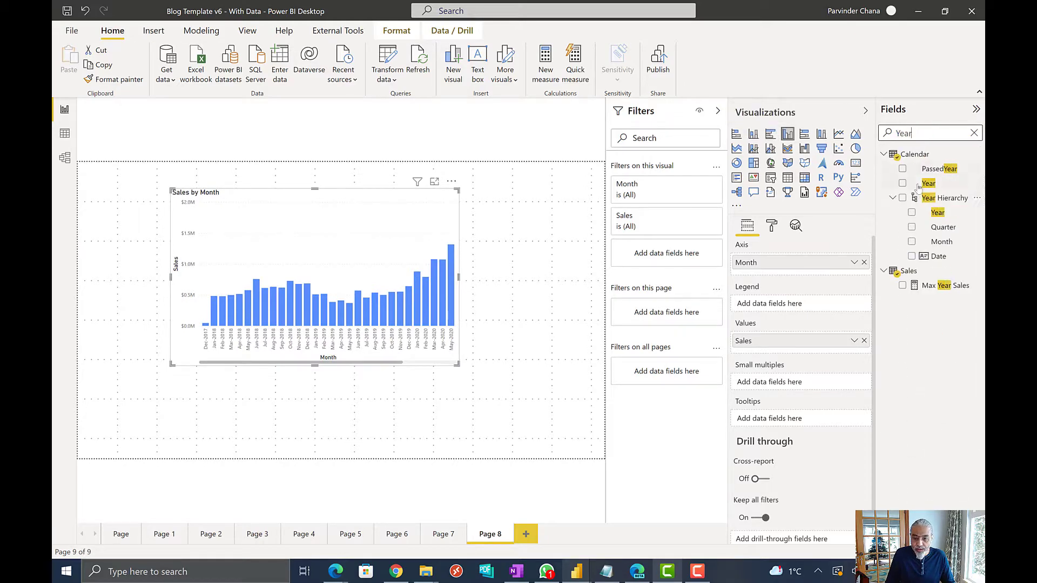
{"action": "left_click_drag", "start_coordinate": [929, 183], "coordinate": [852, 264]}
{"action": "left_click", "coordinate": [864, 278]}
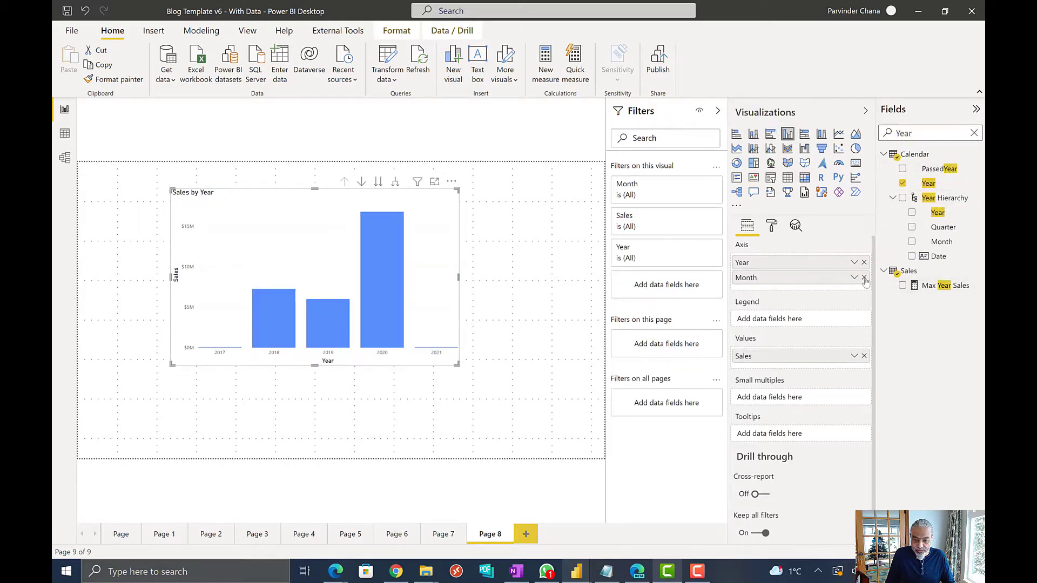
{"action": "left_click_drag", "start_coordinate": [459, 278], "coordinate": [545, 300]}
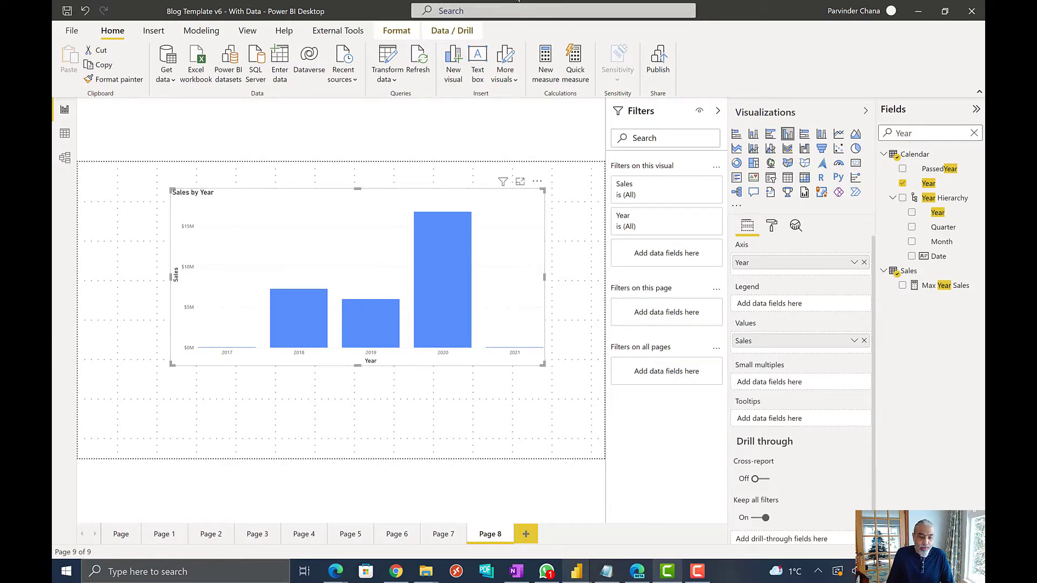
- Open the chart's X axis format settings and examine the axis type options
{"action": "left_click", "coordinate": [773, 230]}
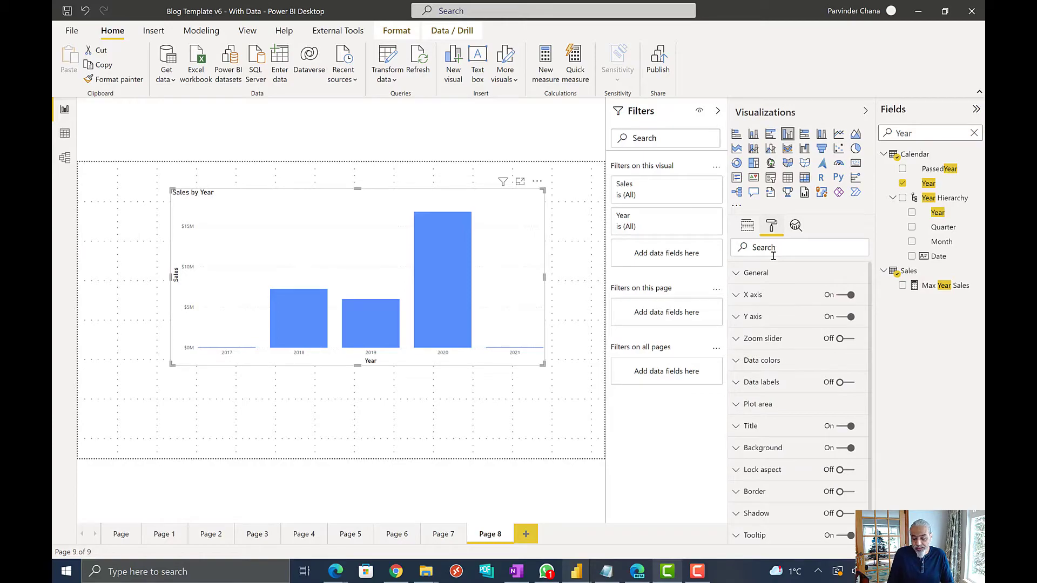
{"action": "left_click", "coordinate": [756, 299]}
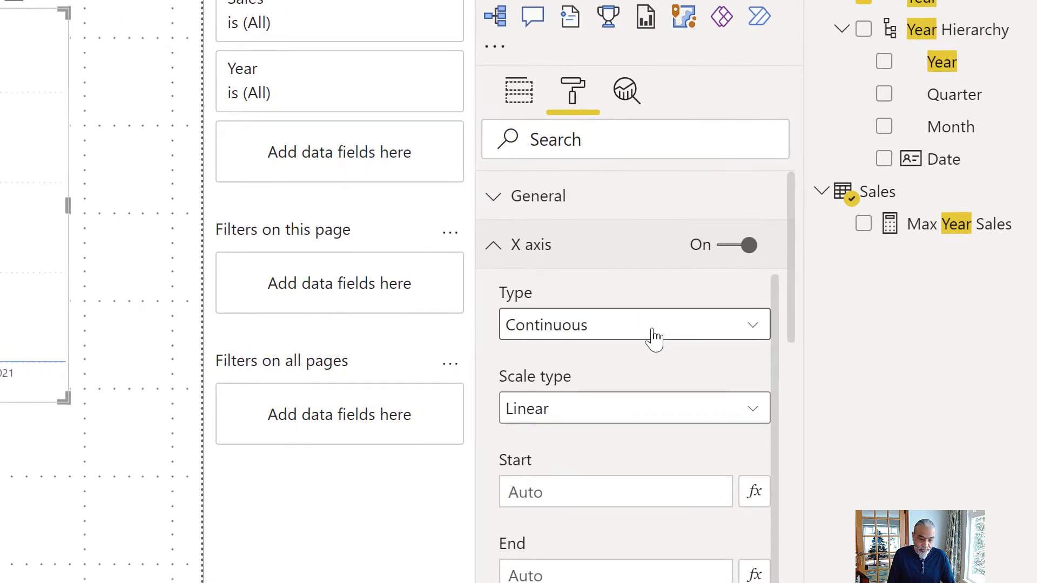
{"action": "left_click", "coordinate": [658, 337]}
{"action": "left_click", "coordinate": [22, 273]}
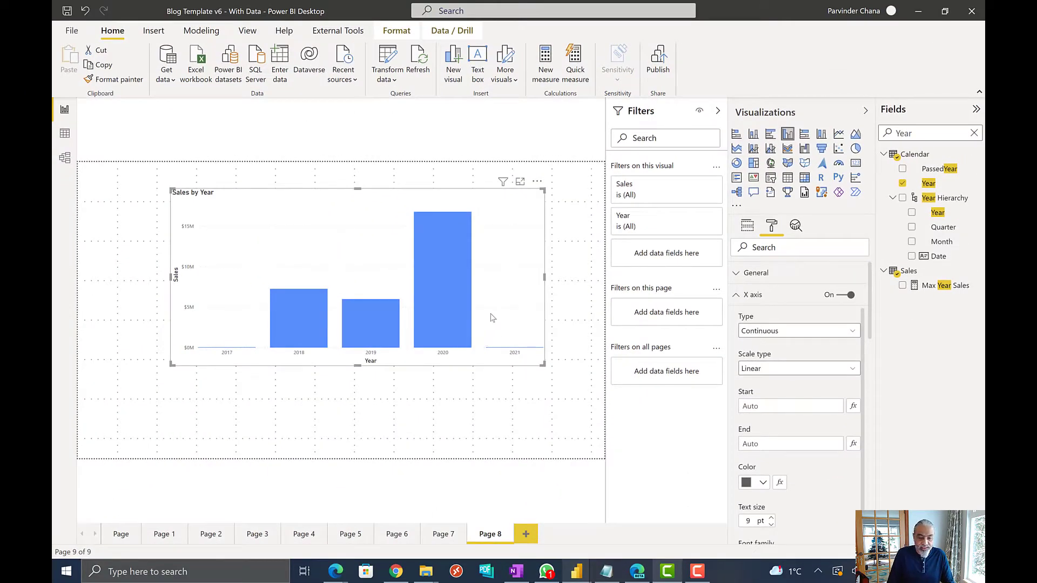
- Narrow and widen the Sales by Year chart to check how its columns fit with a continuous axis
{"action": "left_click_drag", "start_coordinate": [544, 277], "coordinate": [354, 276]}
{"action": "left_click_drag", "start_coordinate": [453, 275], "coordinate": [572, 276]}
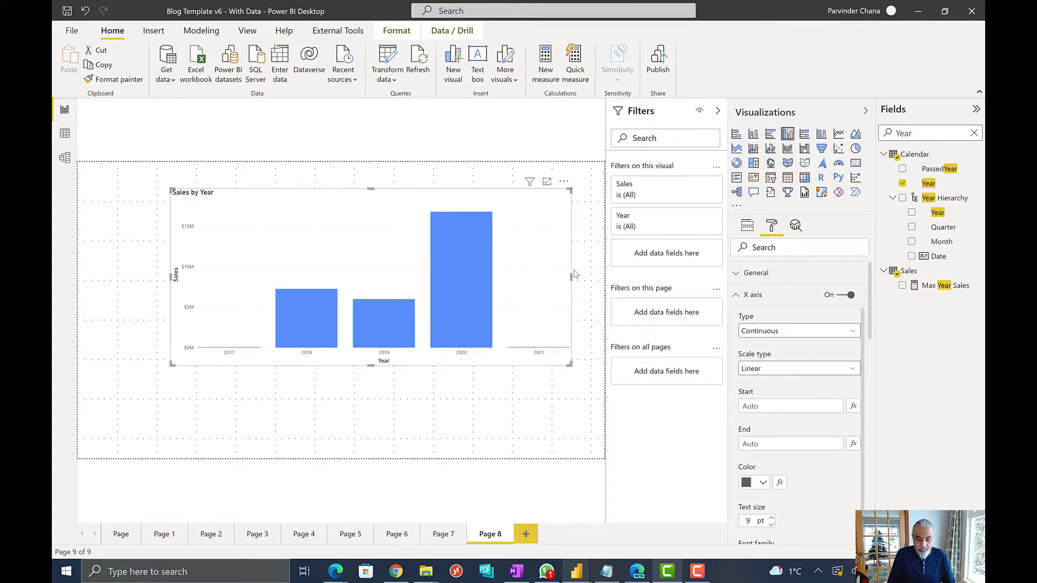
{"action": "mouse_move", "coordinate": [440, 309]}
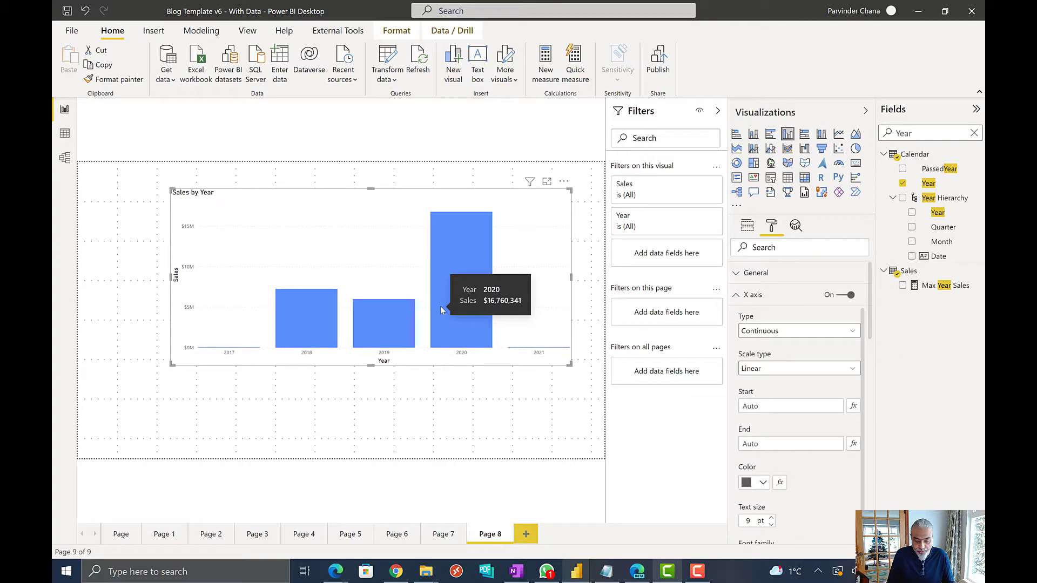
- Set the X axis type to Categorical and narrow the Sales by Year chart
{"action": "left_click", "coordinate": [779, 332]}
{"action": "left_click", "coordinate": [786, 359]}
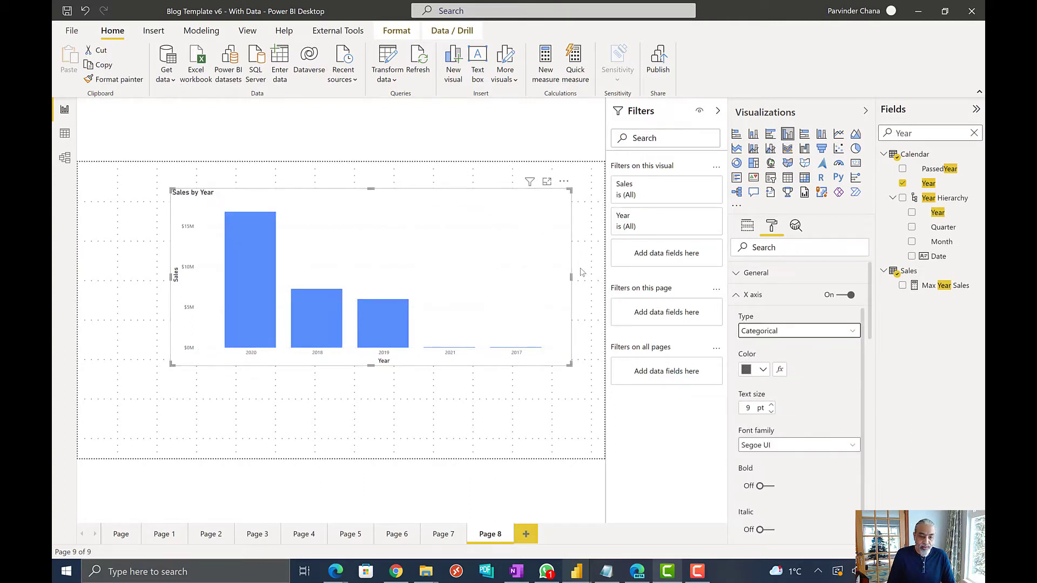
{"action": "left_click_drag", "start_coordinate": [569, 276], "coordinate": [505, 305]}
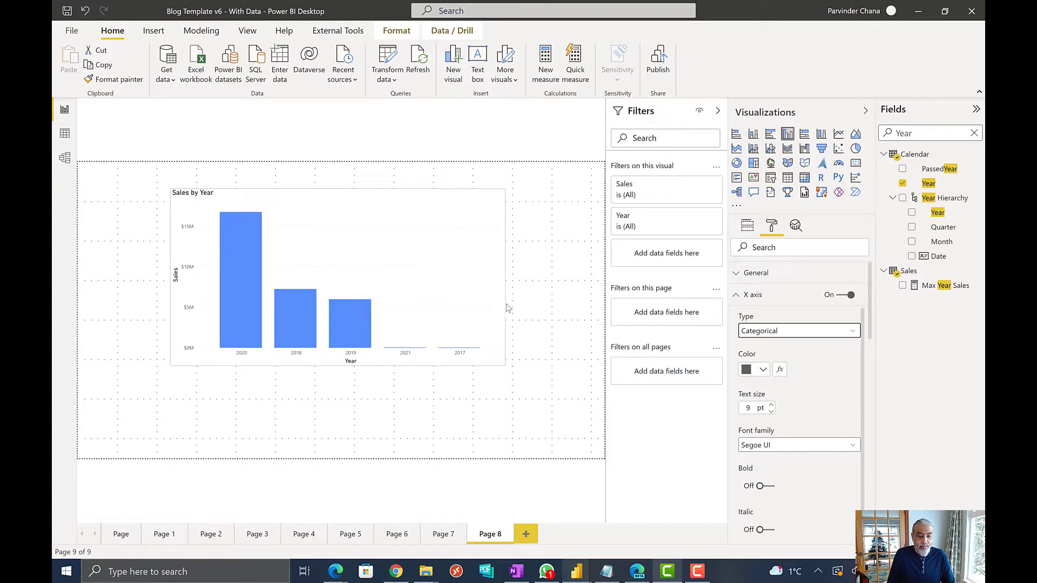
- Swap the chart's axis field from Year to the Calendar table's Month field
{"action": "double_click", "coordinate": [911, 133]}
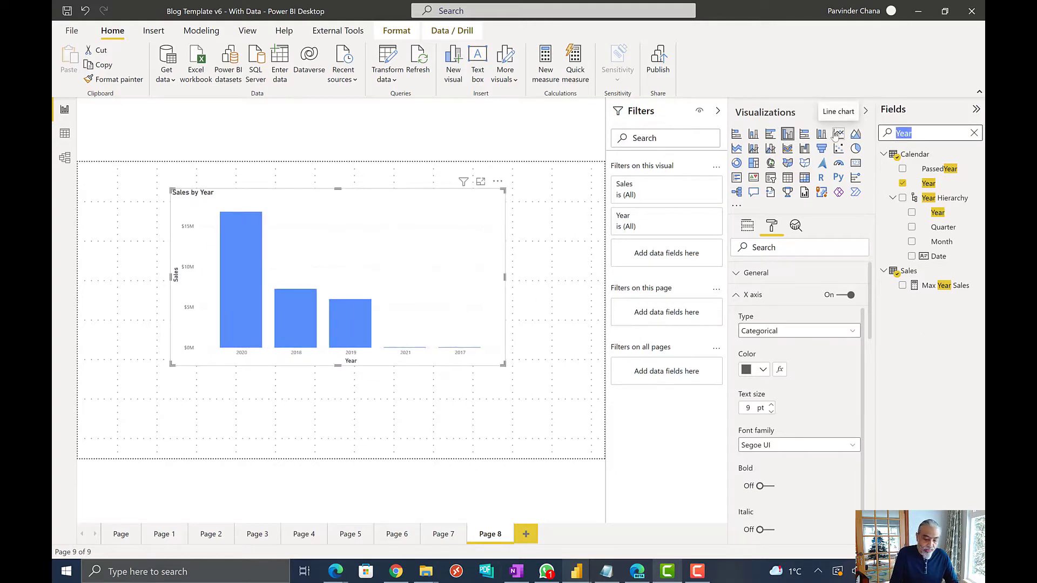
{"action": "type", "text": "Month"}
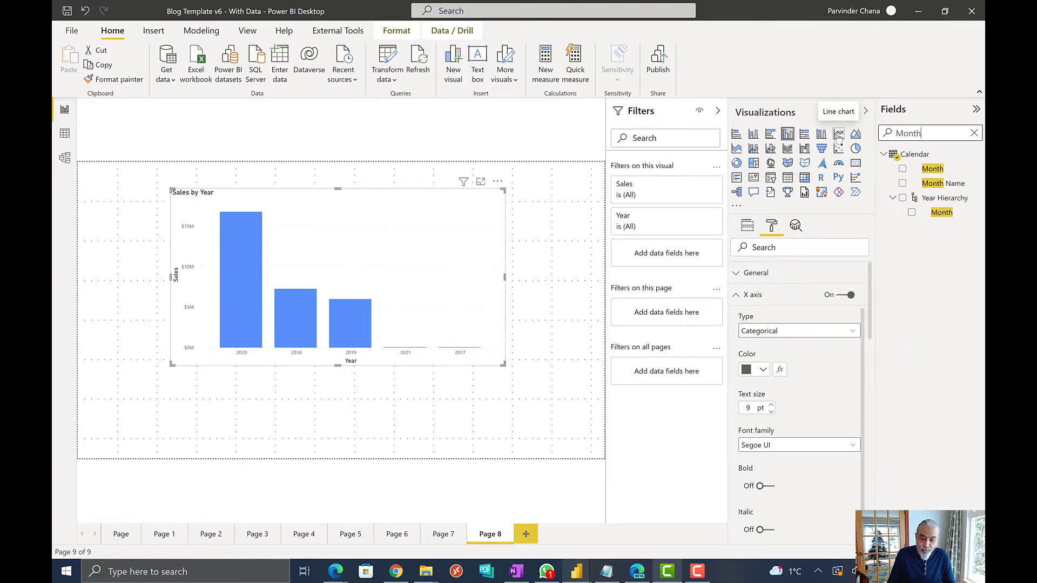
{"action": "left_click", "coordinate": [747, 225]}
{"action": "left_click_drag", "start_coordinate": [929, 171], "coordinate": [820, 262]}
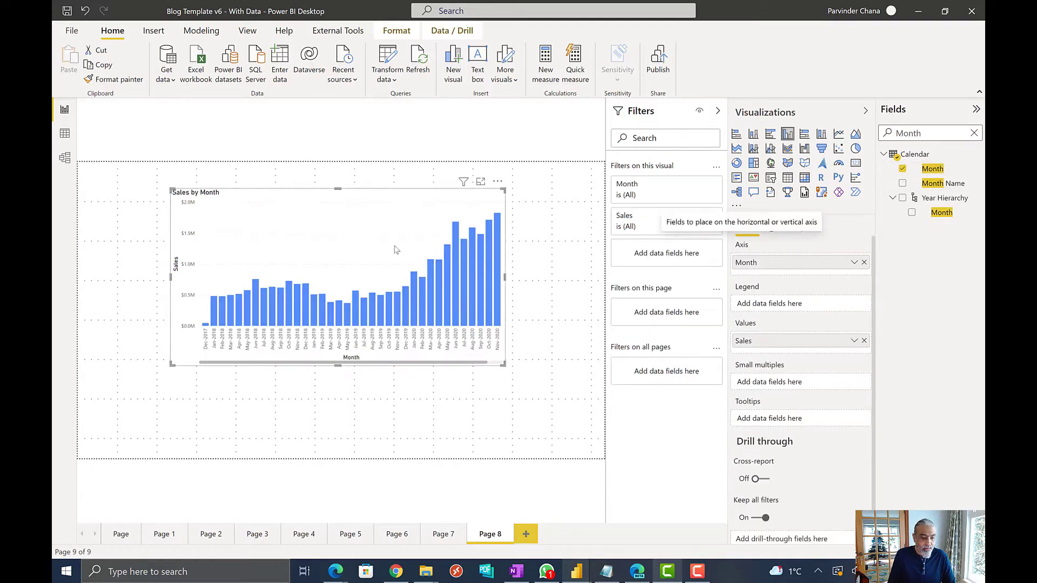
- Open the X axis format settings for the Month axis and widen the chart until all months fit without scrolling
{"action": "left_click", "coordinate": [771, 226]}
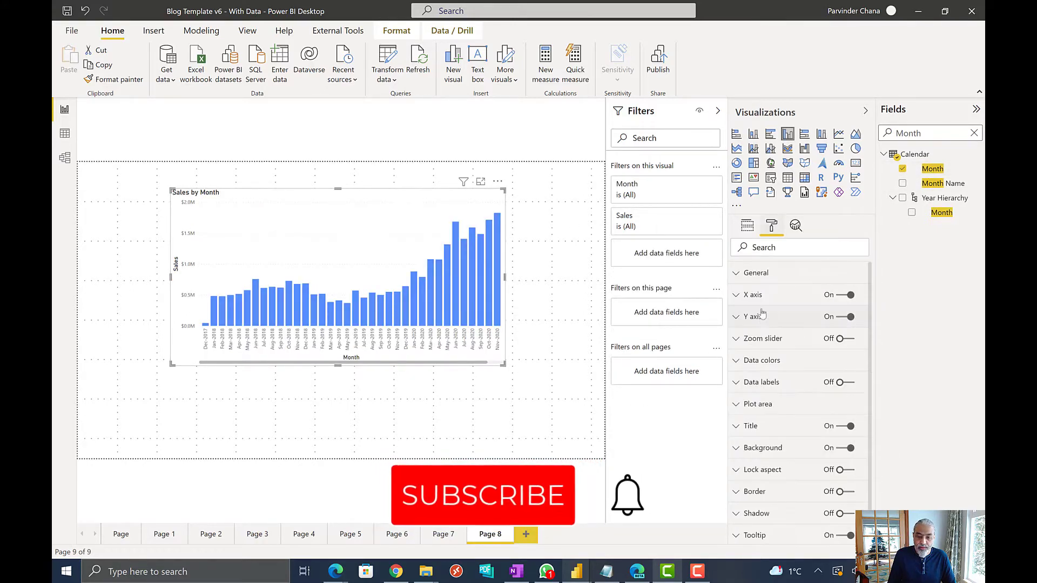
{"action": "left_click", "coordinate": [770, 294]}
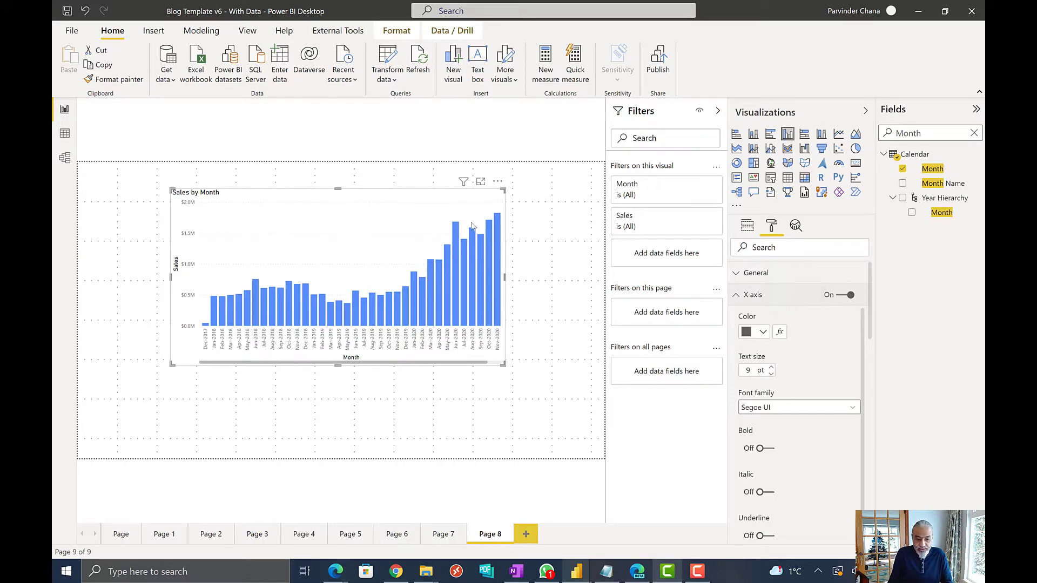
{"action": "left_click_drag", "start_coordinate": [516, 283], "coordinate": [551, 304]}
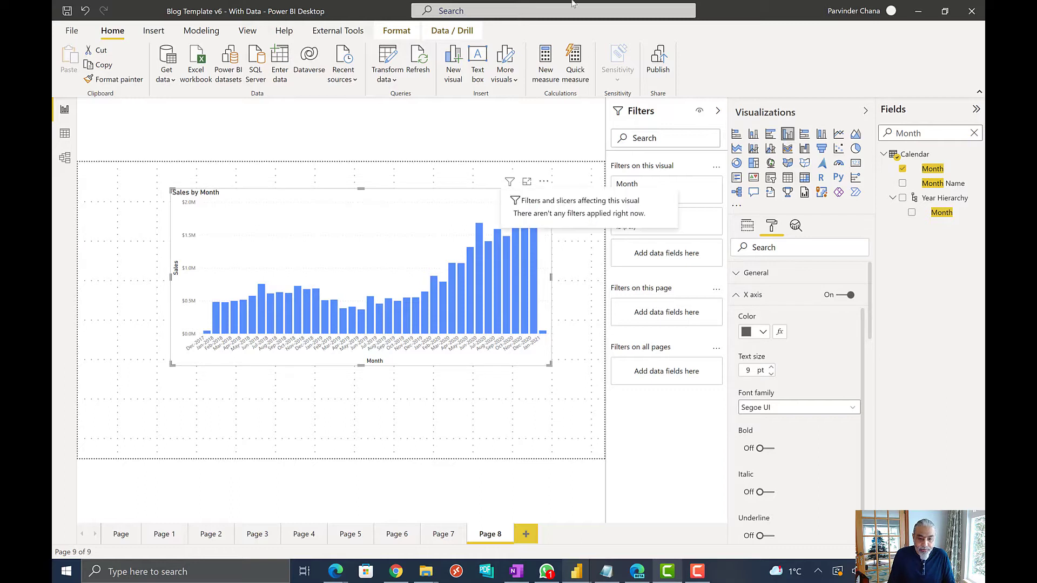
- Swap the chart's axis field from Month to the Calendar table's Date field
{"action": "left_click", "coordinate": [748, 227]}
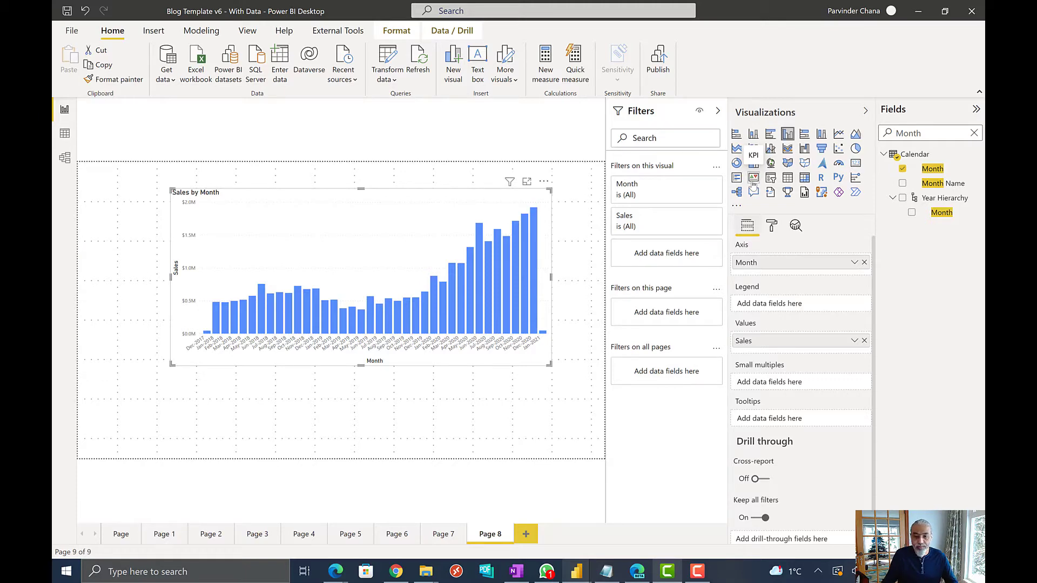
{"action": "double_click", "coordinate": [912, 138]}
{"action": "type", "text": "date"}
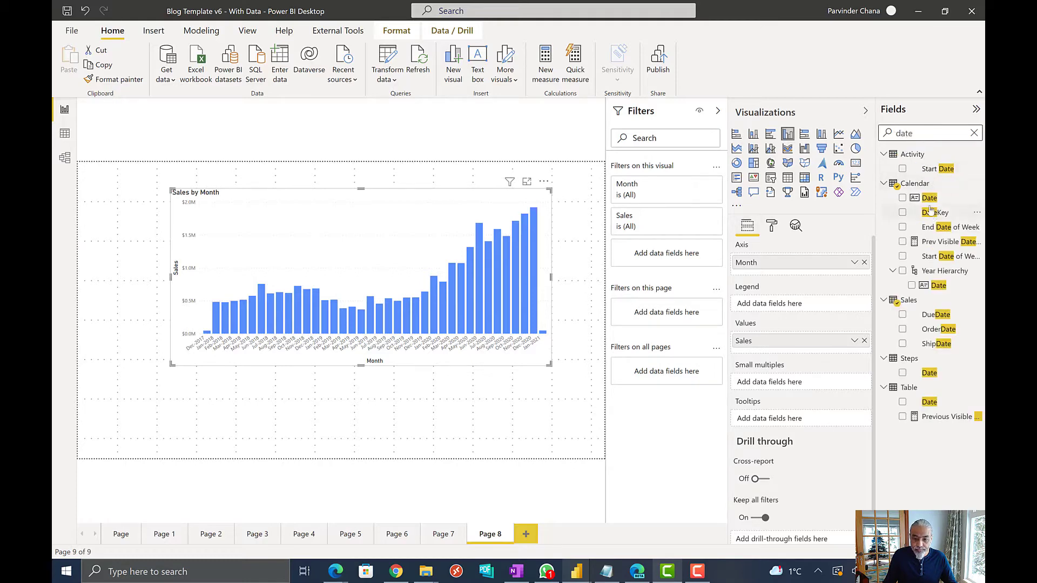
{"action": "left_click_drag", "start_coordinate": [930, 199], "coordinate": [794, 273]}
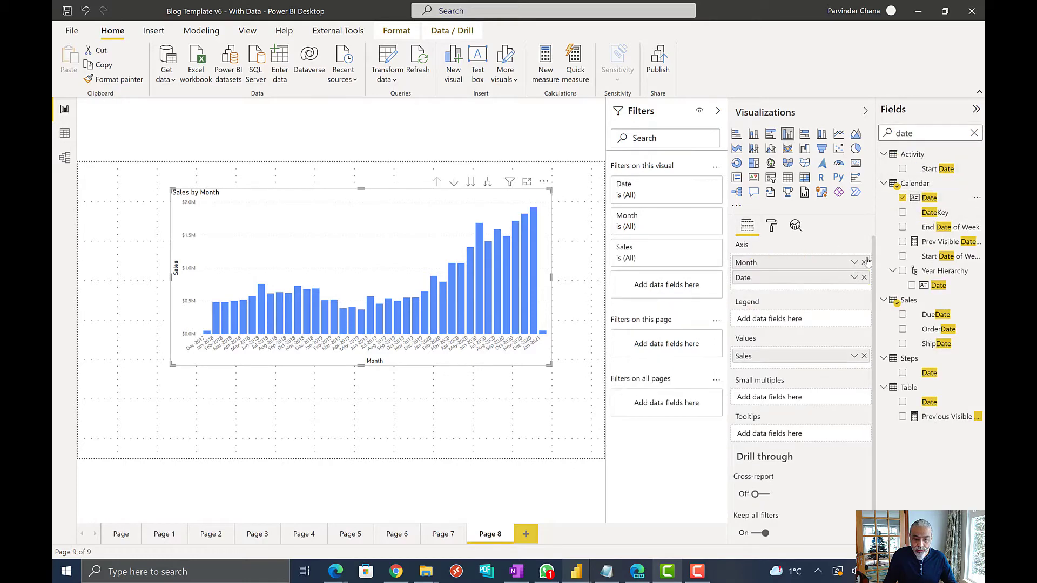
{"action": "left_click", "coordinate": [864, 263]}
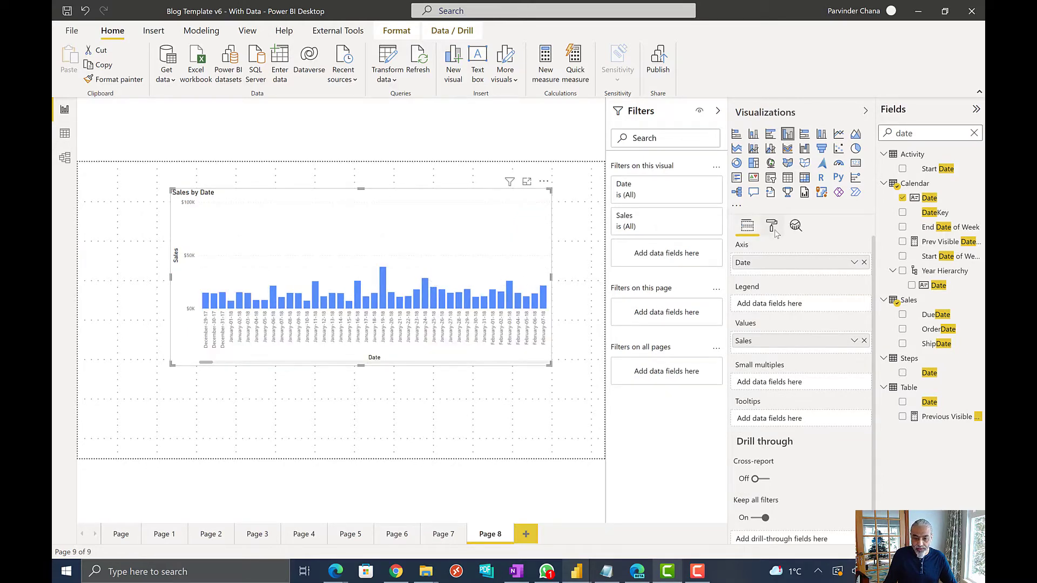
- Set the X axis type of the Sales by Date chart to Continuous
{"action": "left_click", "coordinate": [772, 226]}
{"action": "left_click", "coordinate": [752, 296]}
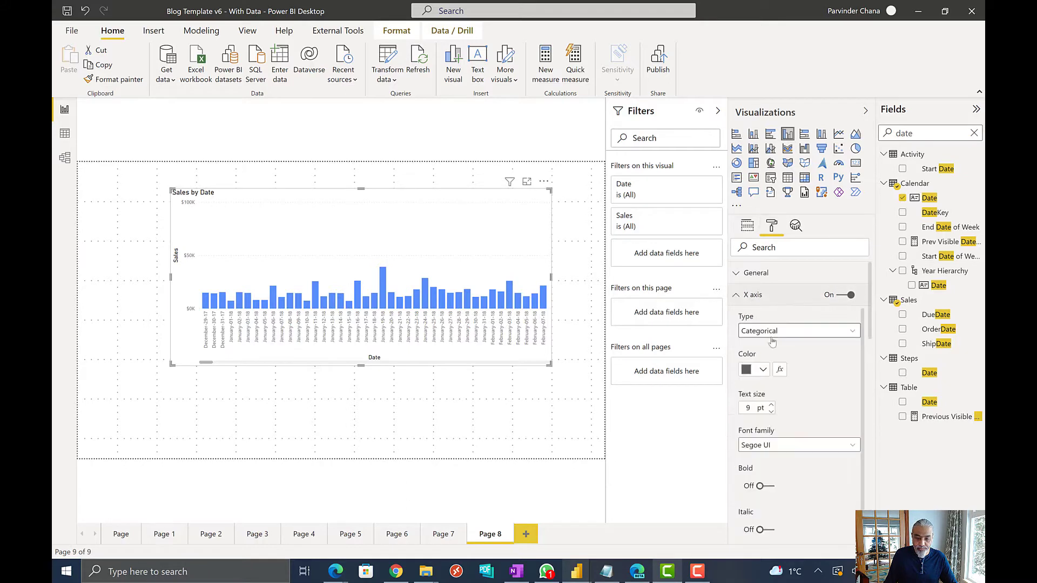
{"action": "left_click", "coordinate": [778, 333]}
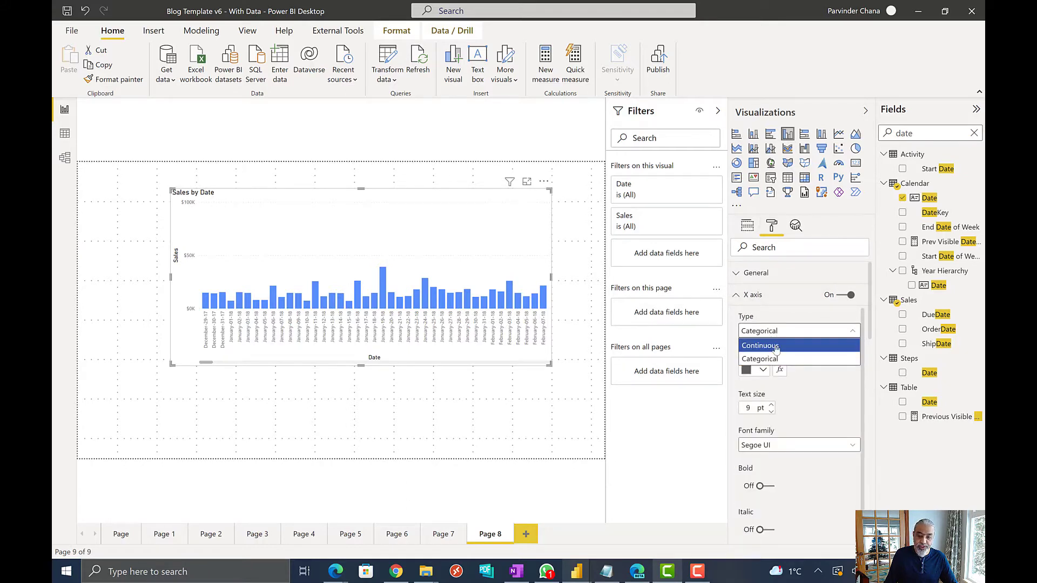
{"action": "left_click", "coordinate": [776, 347]}
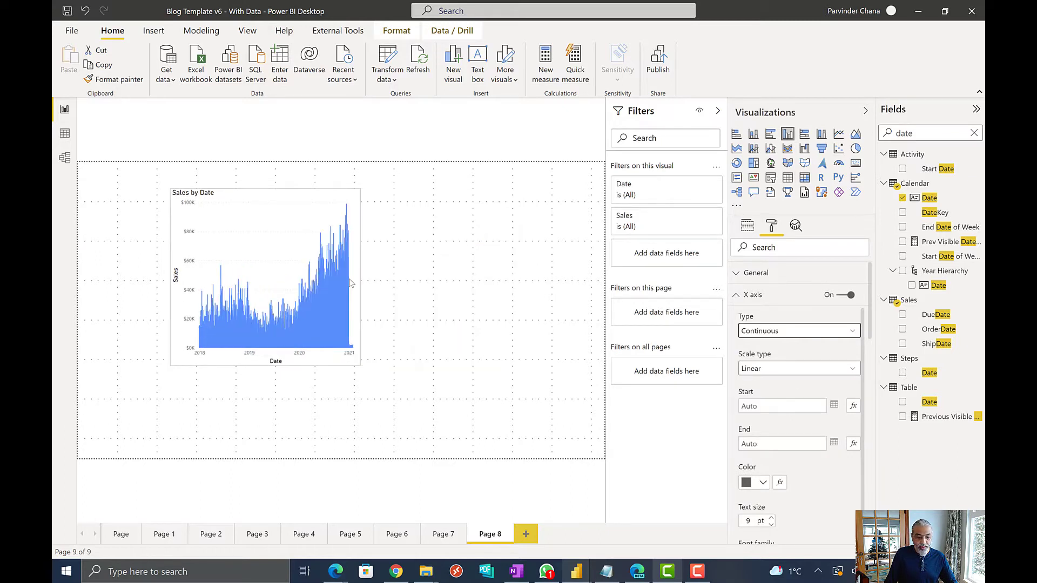
- Narrow and widen the Sales by Date chart to check how its columns fit, then move it to the page's left edge
{"action": "left_click", "coordinate": [544, 285]}
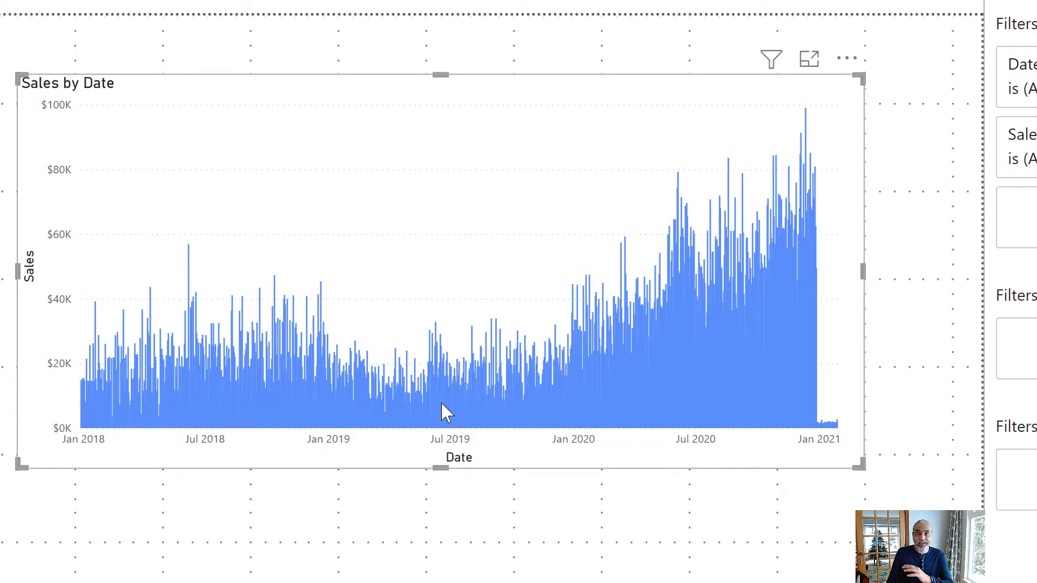
{"action": "mouse_move", "coordinate": [442, 403]}
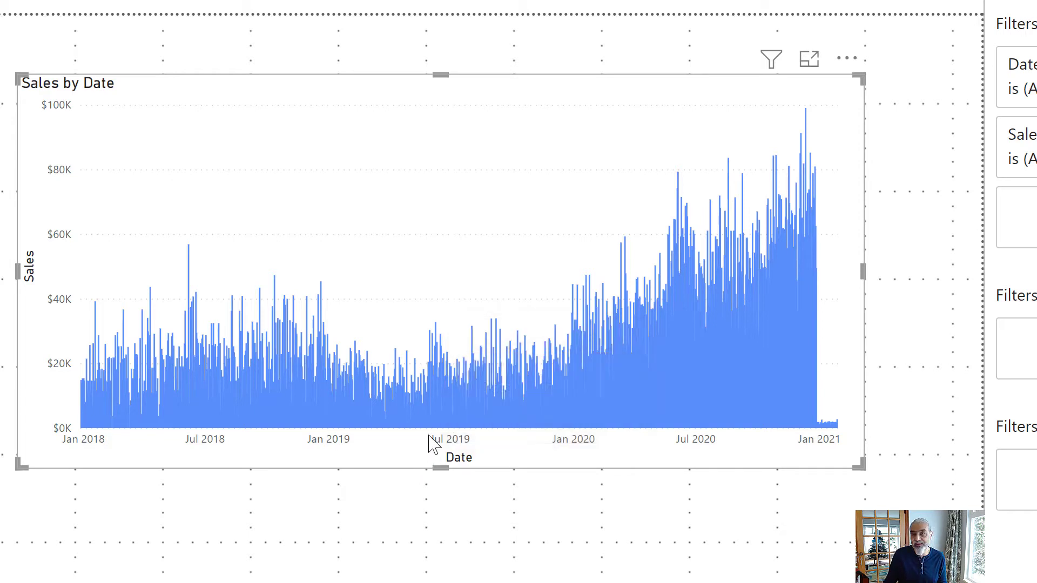
{"action": "mouse_move", "coordinate": [518, 417]}
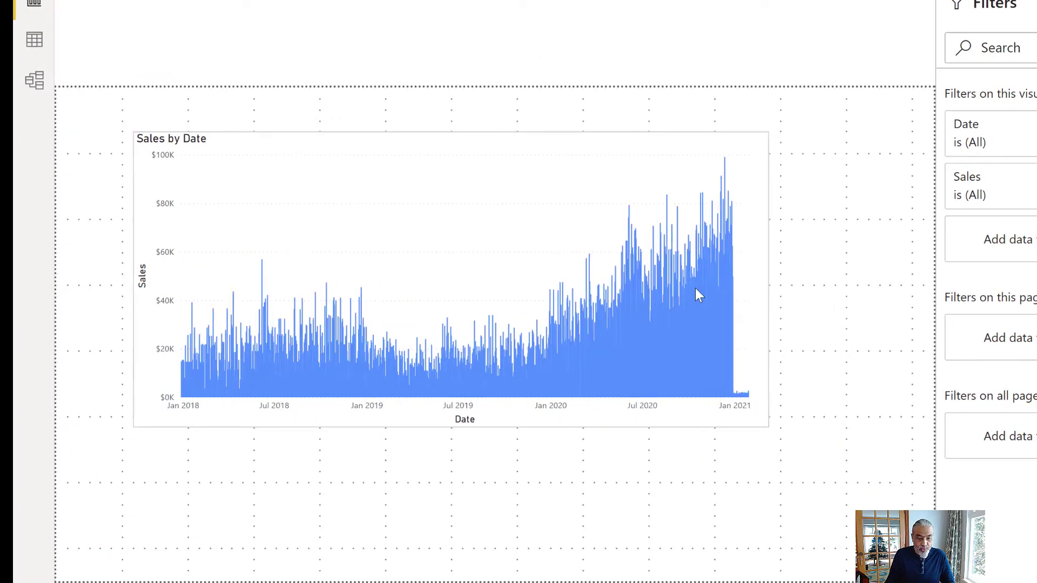
{"action": "left_click_drag", "start_coordinate": [767, 282], "coordinate": [446, 287]}
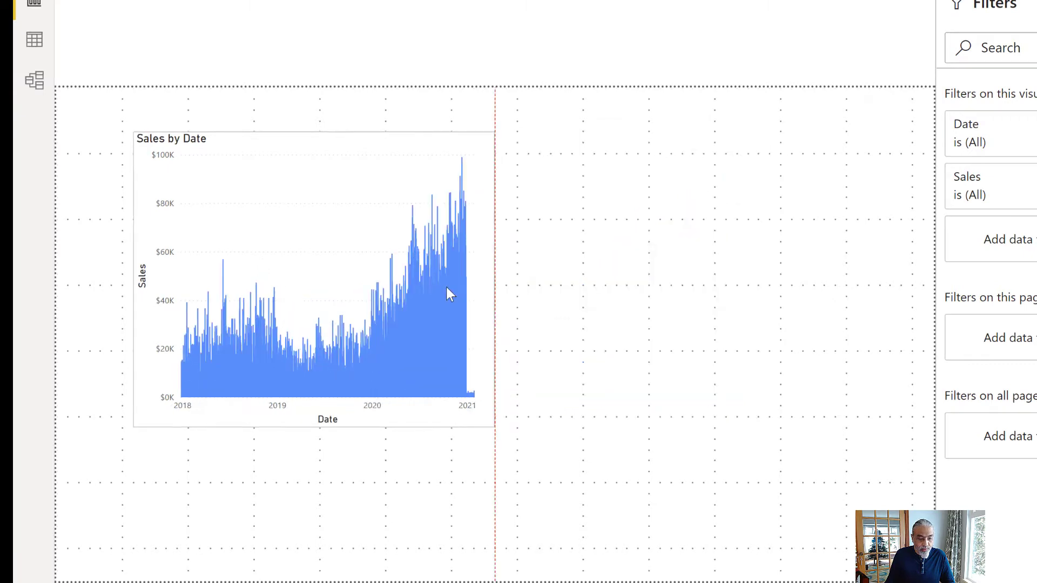
{"action": "left_click", "coordinate": [273, 410]}
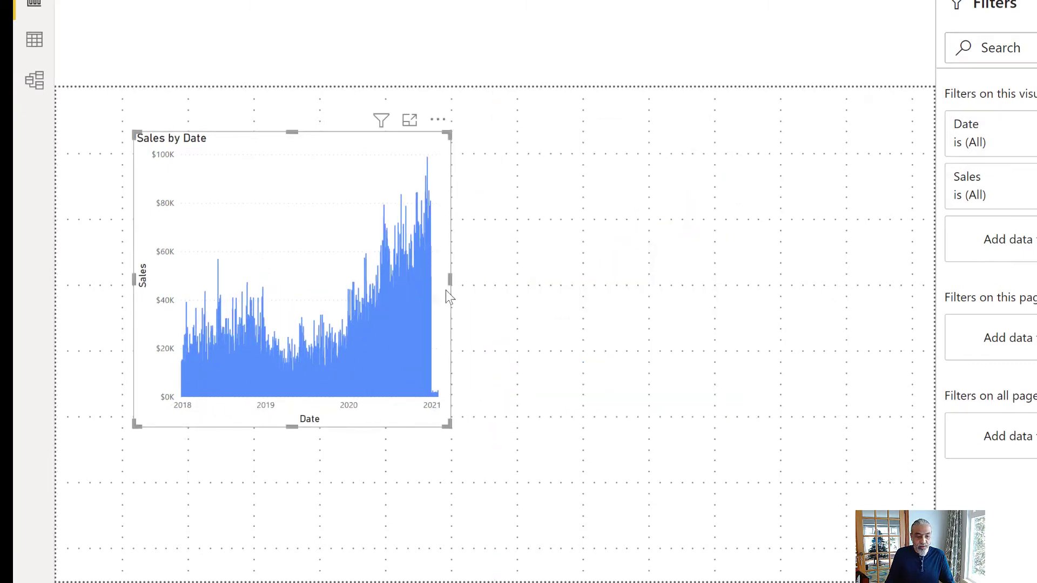
{"action": "left_click_drag", "start_coordinate": [540, 280], "coordinate": [934, 283]}
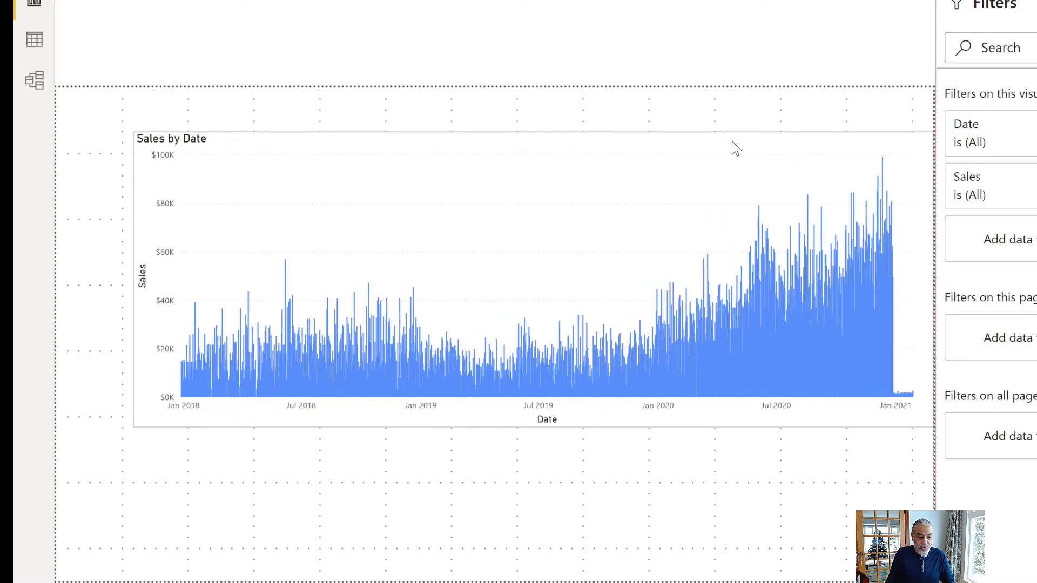
{"action": "left_click_drag", "start_coordinate": [614, 150], "coordinate": [537, 149]}
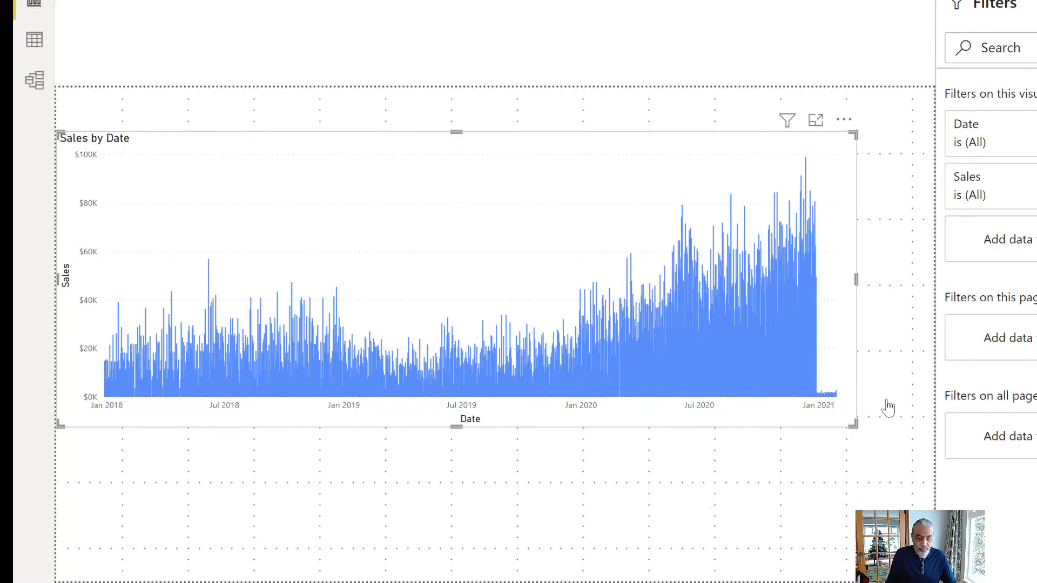
- Add a Year range slicer below the Sales by Date chart and set its start year to 2020
{"action": "key", "text": "ctrl+v"}
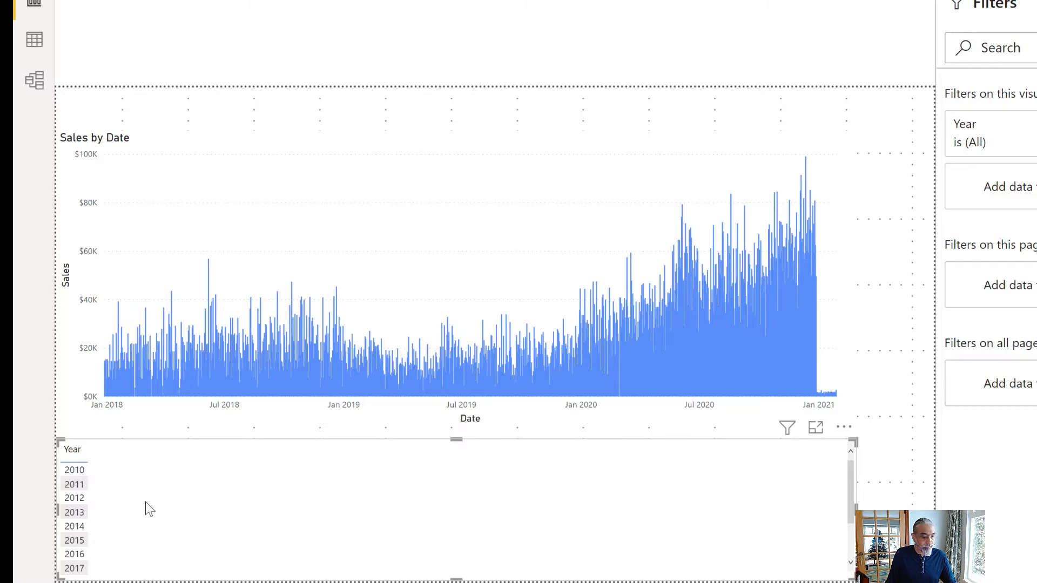
{"action": "left_click", "coordinate": [105, 472]}
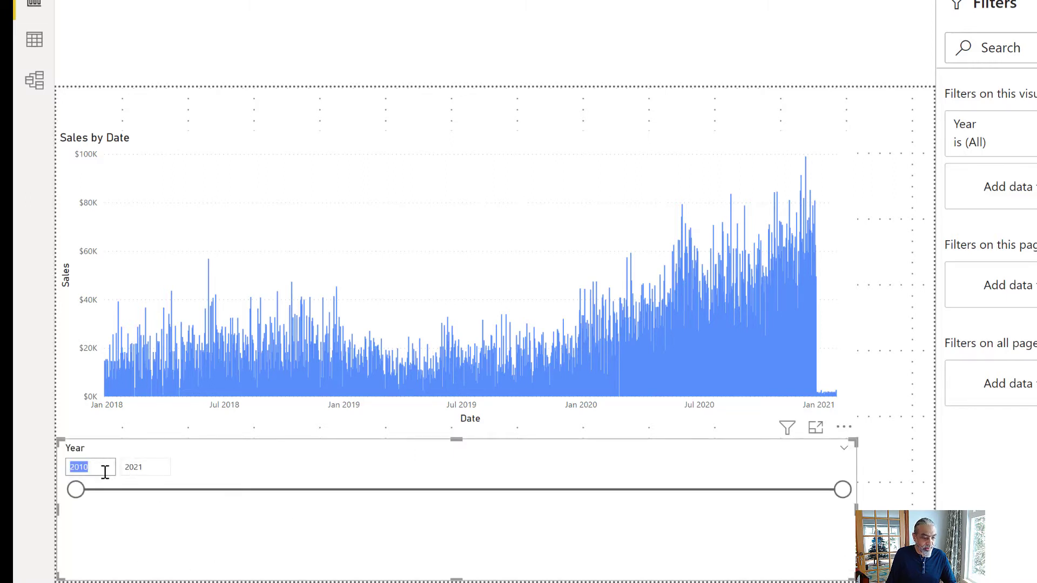
{"action": "type", "text": "2020"}
{"action": "key", "text": "Tab"}
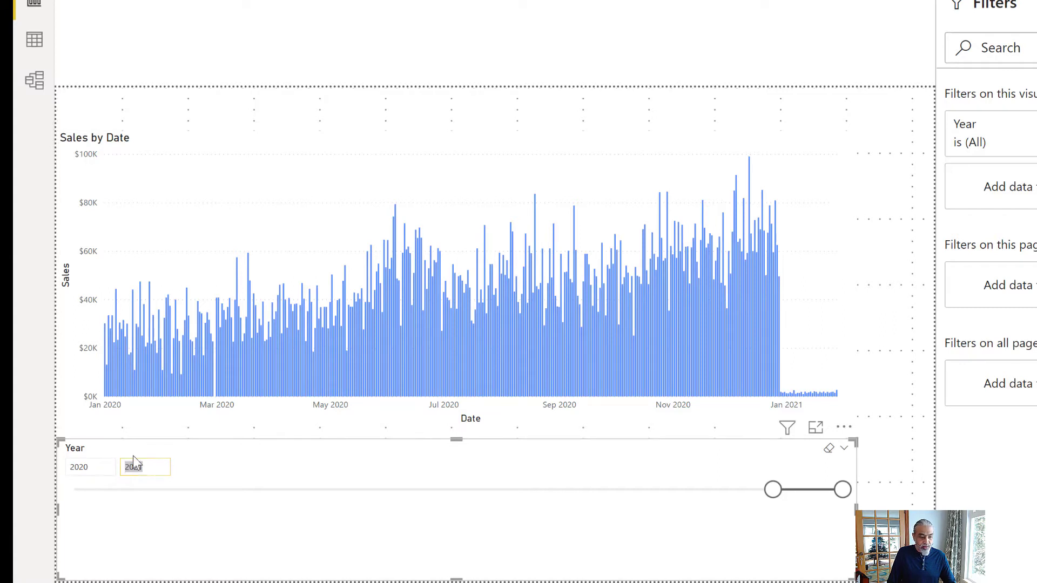
- Set the Year slicer's start to 2021 so the chart covers only that year
{"action": "left_click", "coordinate": [96, 462]}
{"action": "type", "text": "202"}
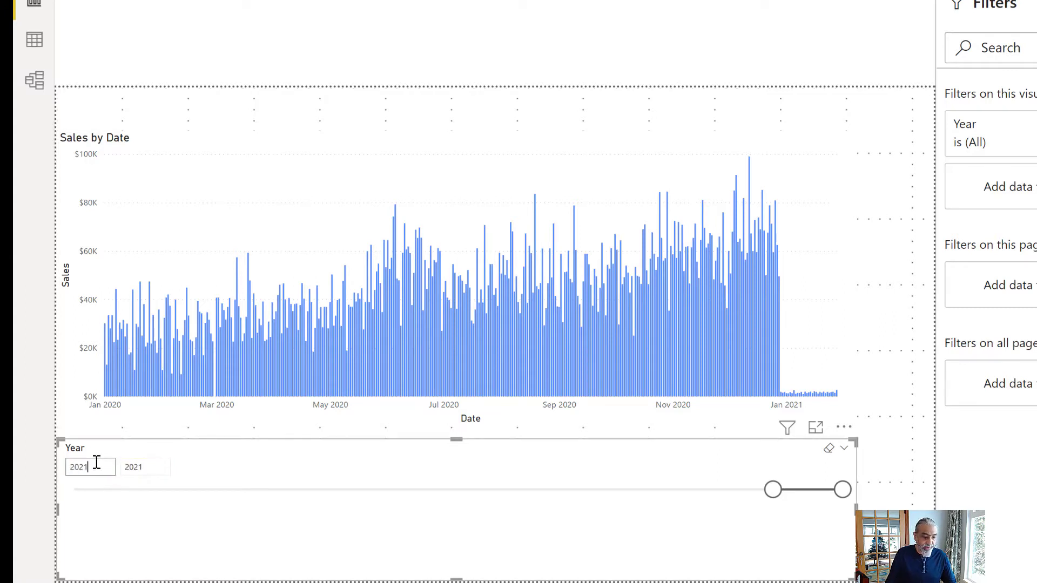
{"action": "left_click", "coordinate": [205, 549]}
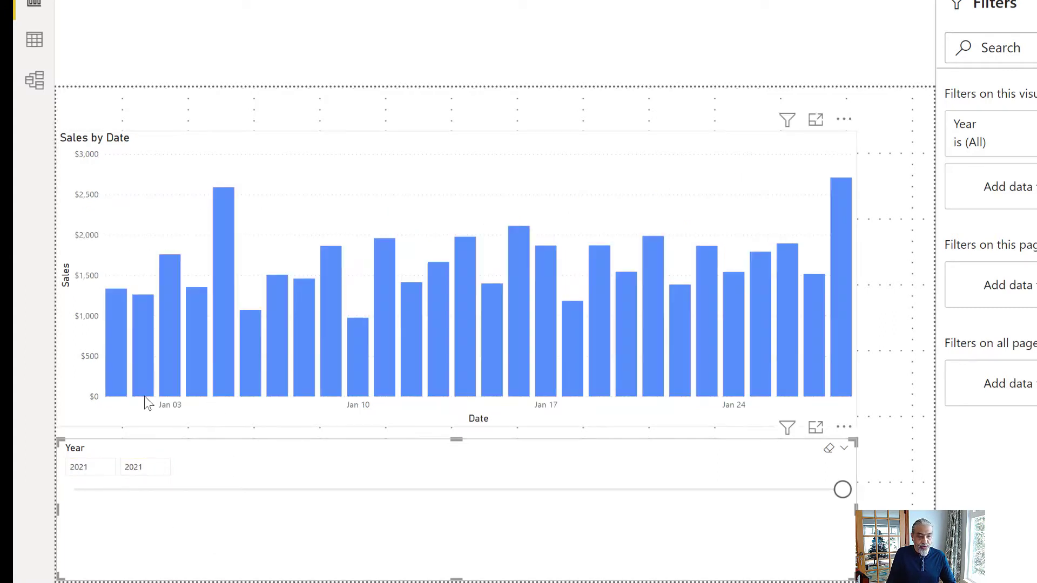
- Move the Sales by Date chart slightly up and inward on the page and narrow it a little
{"action": "mouse_move", "coordinate": [511, 366]}
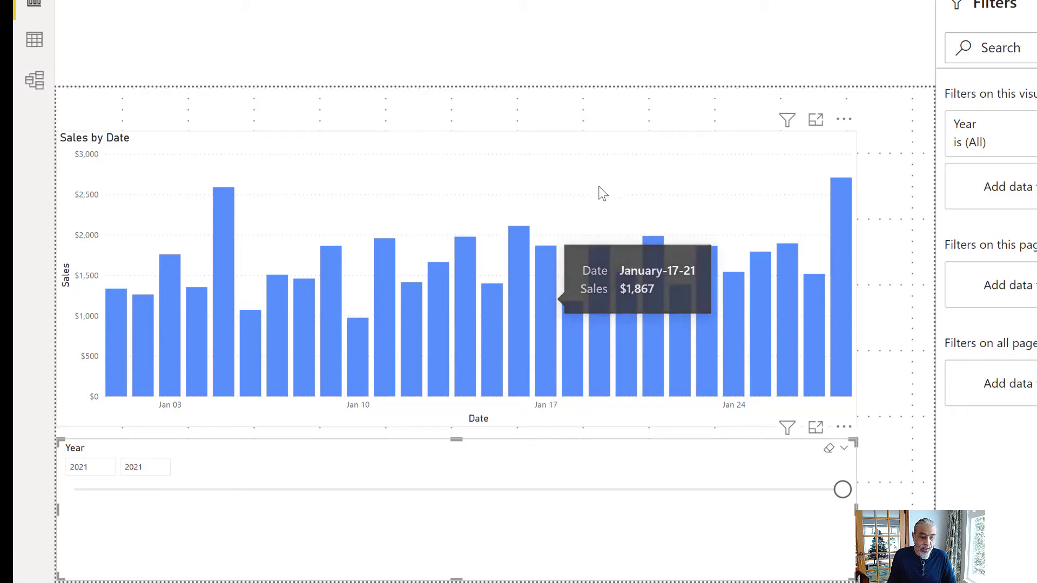
{"action": "left_click", "coordinate": [610, 176]}
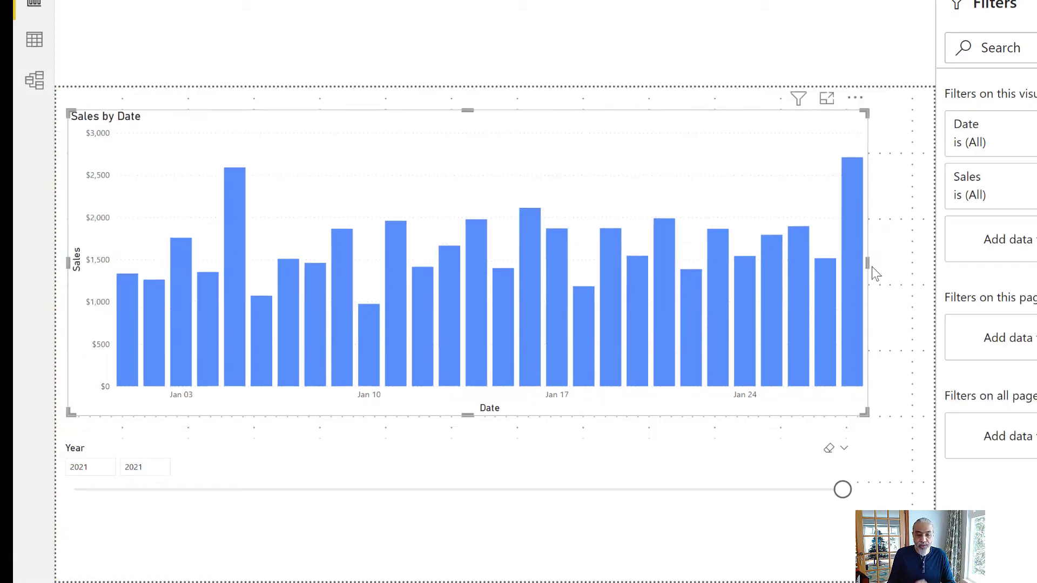
{"action": "left_click_drag", "start_coordinate": [863, 261], "coordinate": [854, 280]}
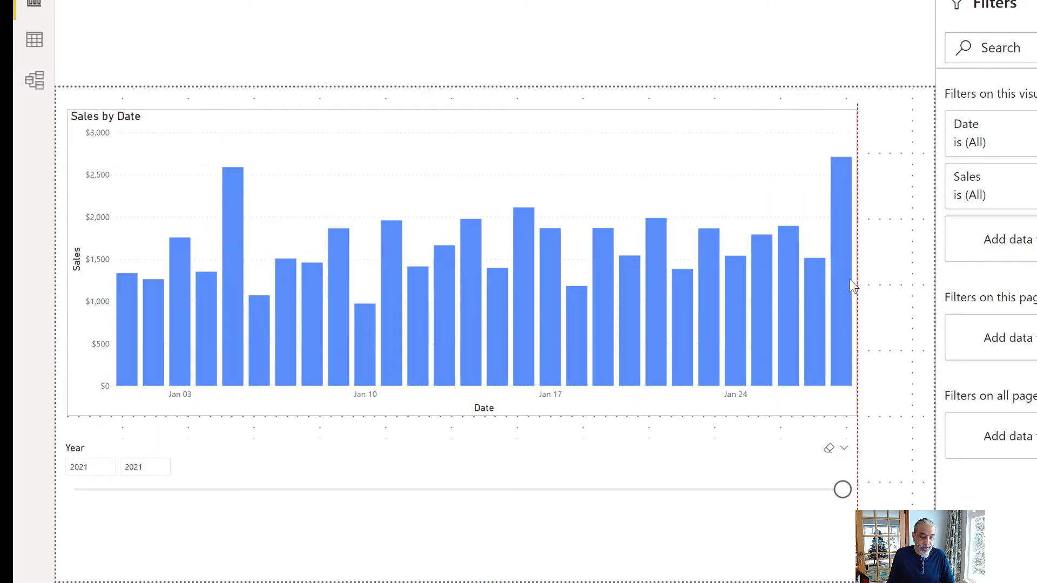
- Remove the Year slicer from the report page
{"action": "left_click", "coordinate": [589, 469]}
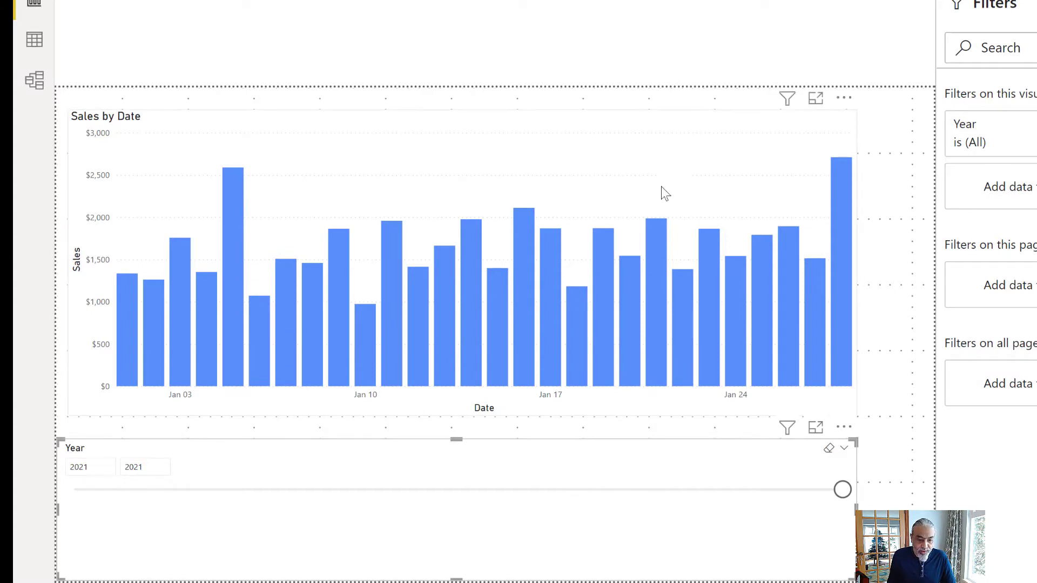
{"action": "left_click", "coordinate": [843, 435]}
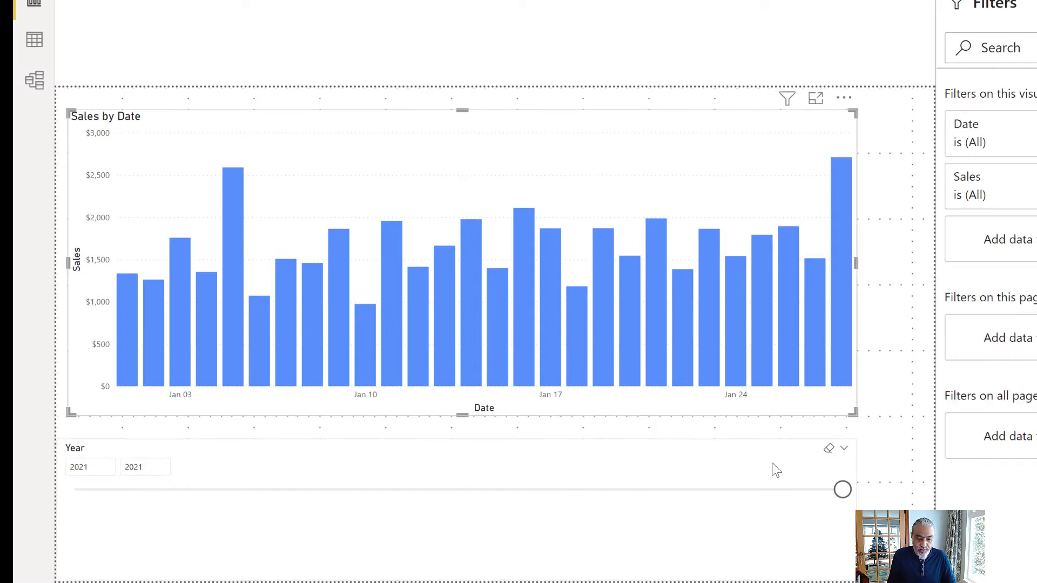
{"action": "left_click", "coordinate": [851, 432]}
{"action": "left_click", "coordinate": [844, 427]}
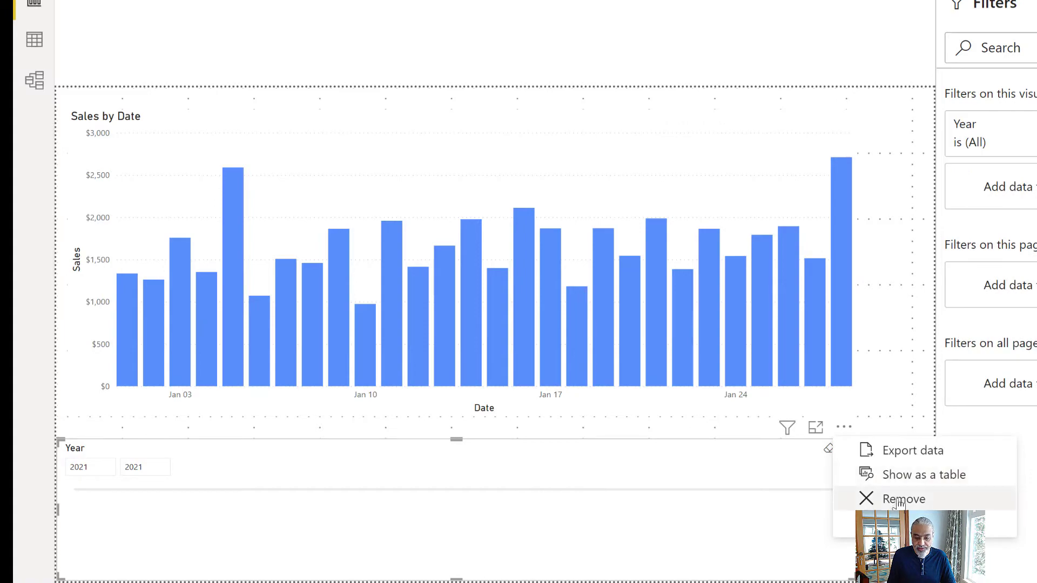
{"action": "left_click", "coordinate": [885, 497]}
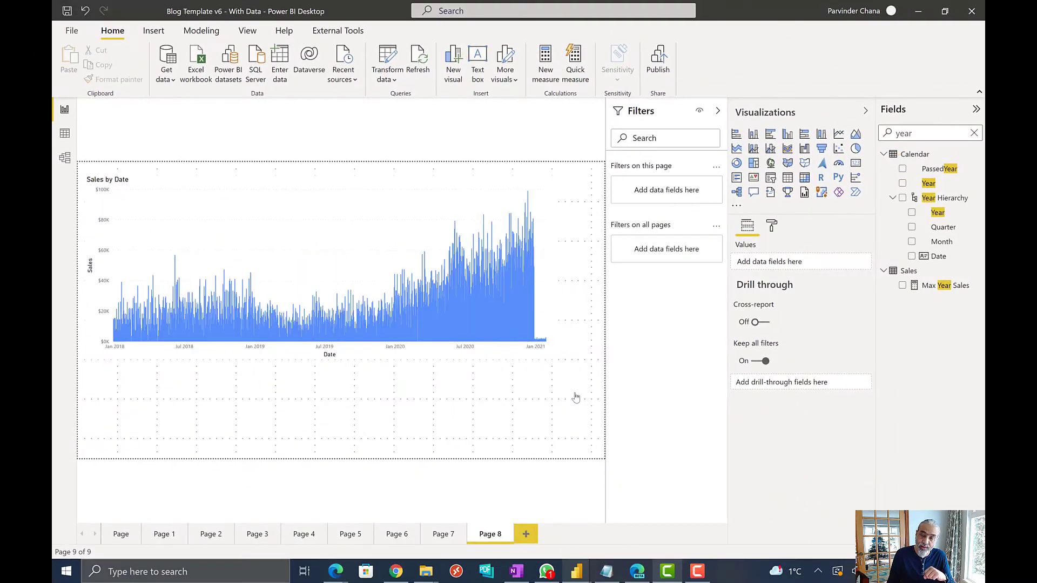
- Reposition the chart on the page and add the Calendar fields Year and Month above Date on its axis
{"action": "left_click", "coordinate": [430, 197]}
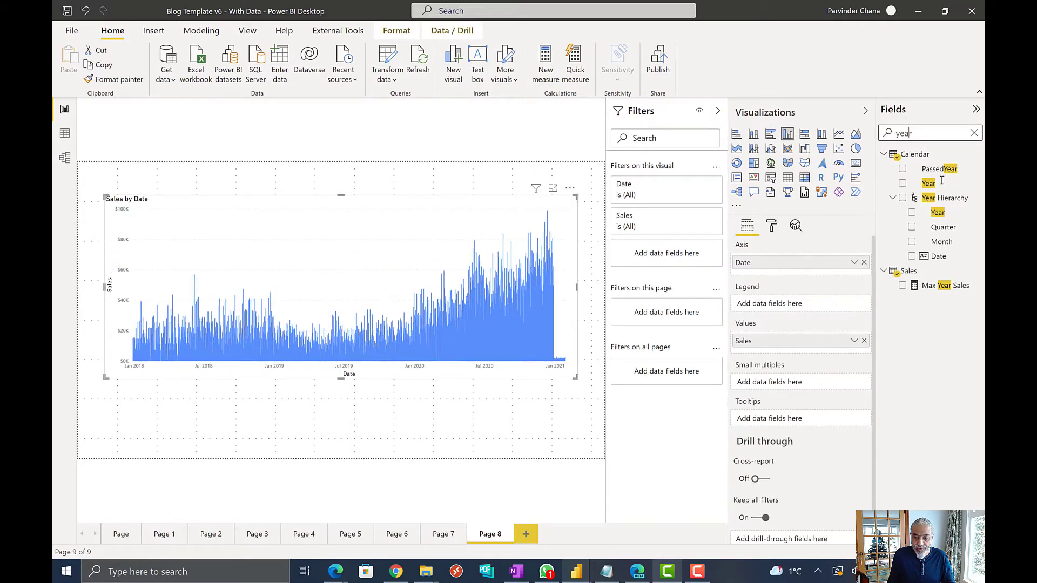
{"action": "left_click_drag", "start_coordinate": [935, 187], "coordinate": [766, 263]}
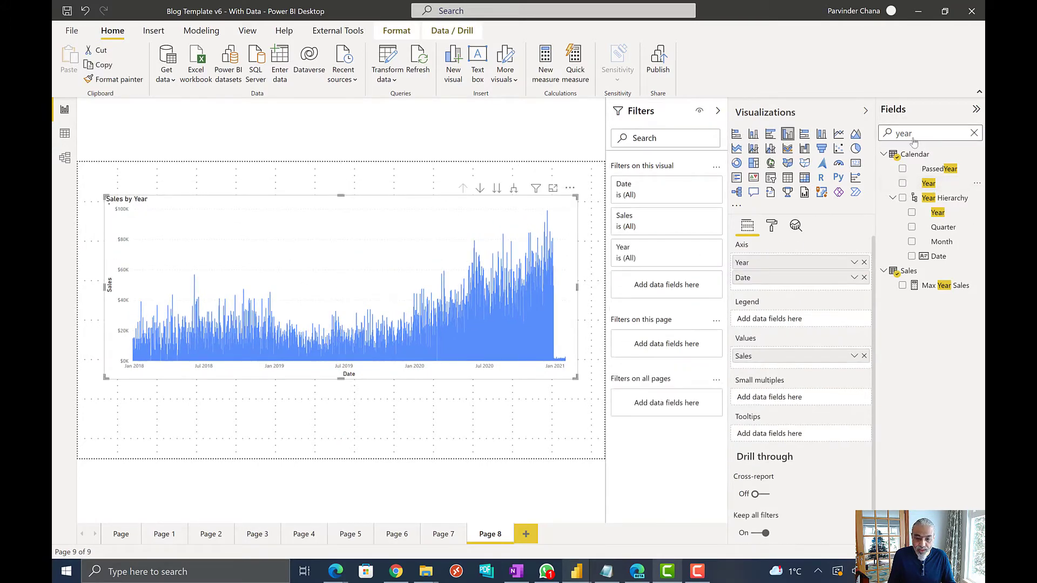
{"action": "left_click_drag", "start_coordinate": [879, 133], "coordinate": [879, 133]}
{"action": "type", "text": "Month"}
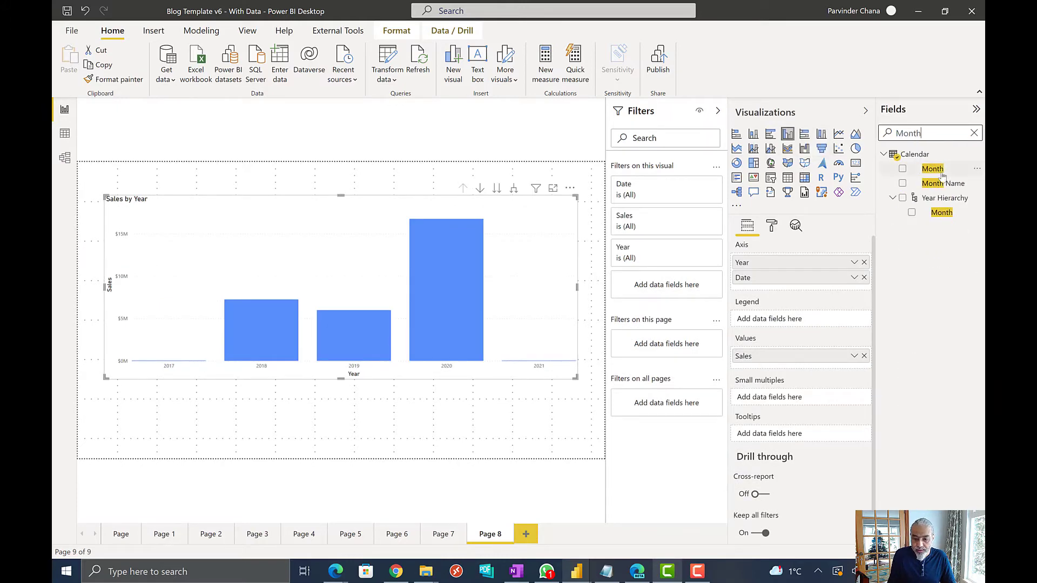
{"action": "left_click_drag", "start_coordinate": [933, 169], "coordinate": [461, 280]}
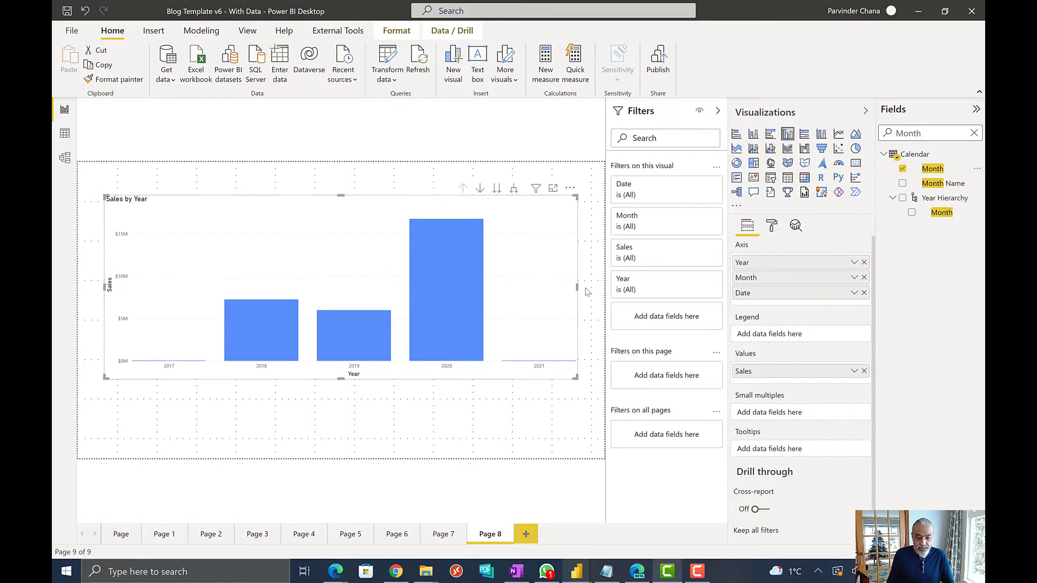
- Go to the Month level of the chart's axis hierarchy and narrow the chart slightly
{"action": "mouse_move", "coordinate": [576, 286]}
{"action": "left_mouse_down"}
{"action": "mouse_move", "coordinate": [371, 291]}
{"action": "mouse_move", "coordinate": [577, 292]}
{"action": "left_mouse_up"}
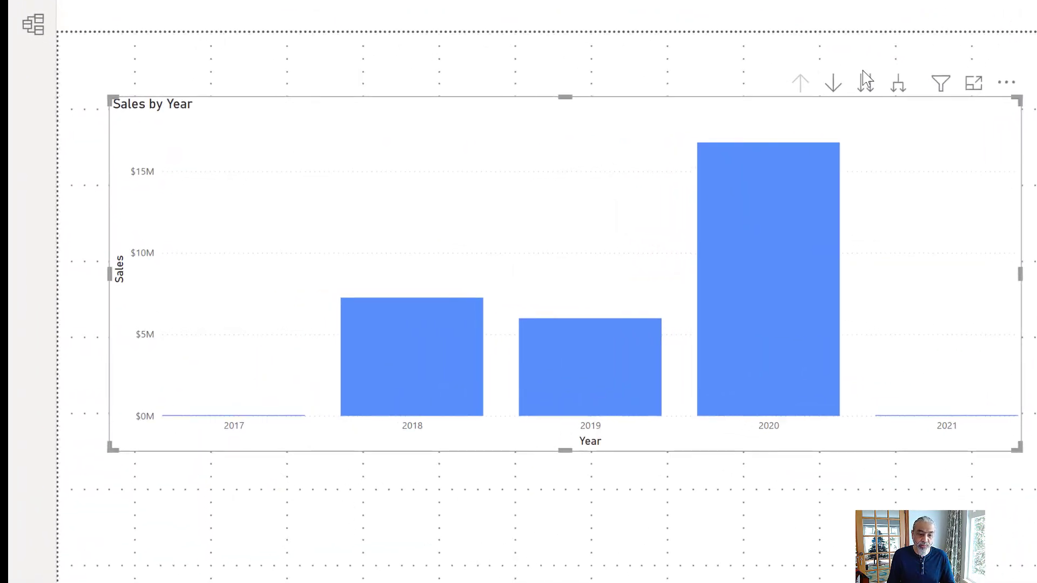
{"action": "left_click", "coordinate": [865, 84]}
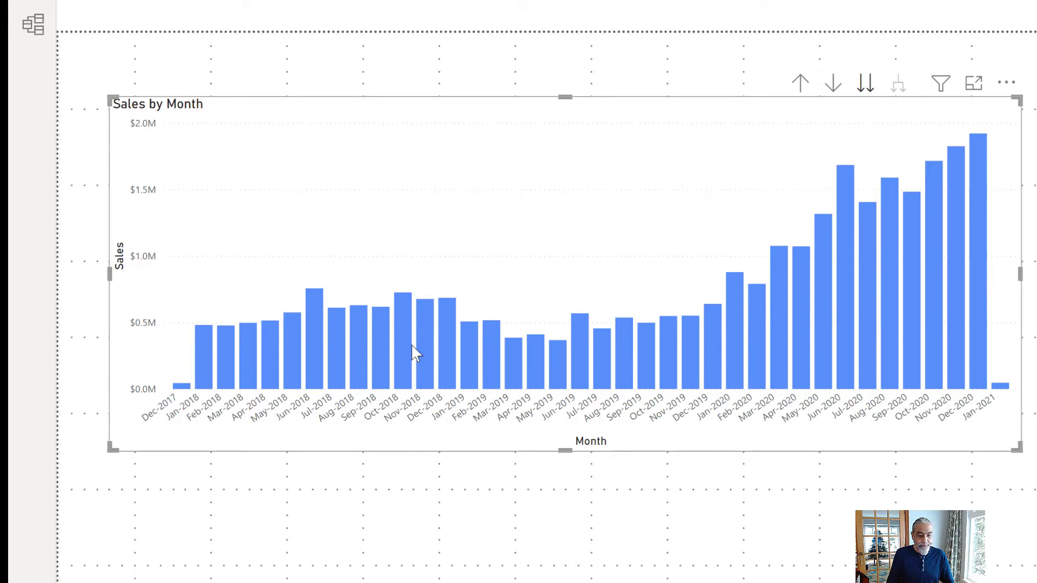
{"action": "left_click_drag", "start_coordinate": [1018, 273], "coordinate": [974, 297]}
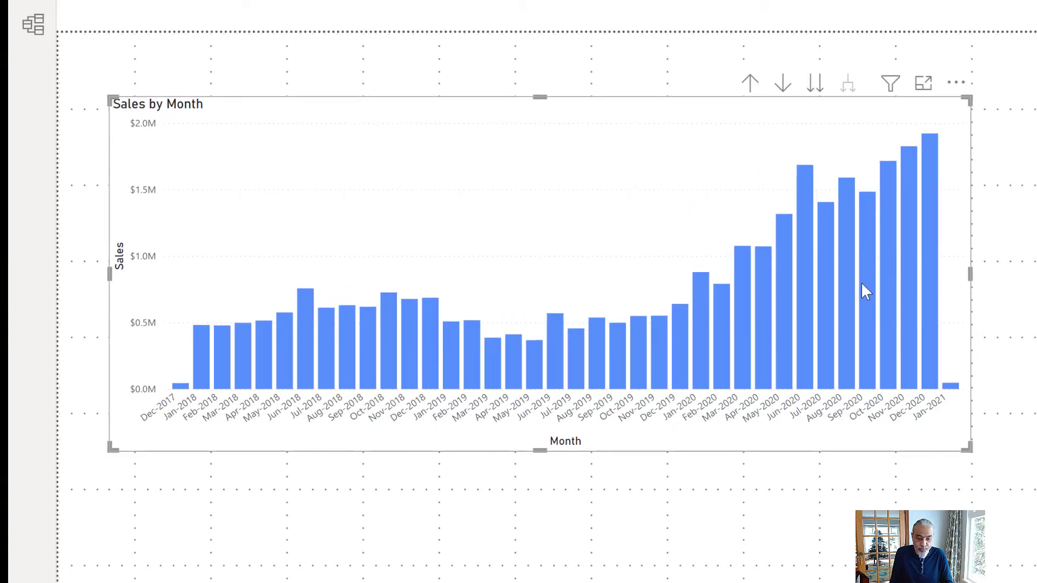
- View the chart at the Date level of the hierarchy and drill back up to Month
{"action": "left_click", "coordinate": [815, 85]}
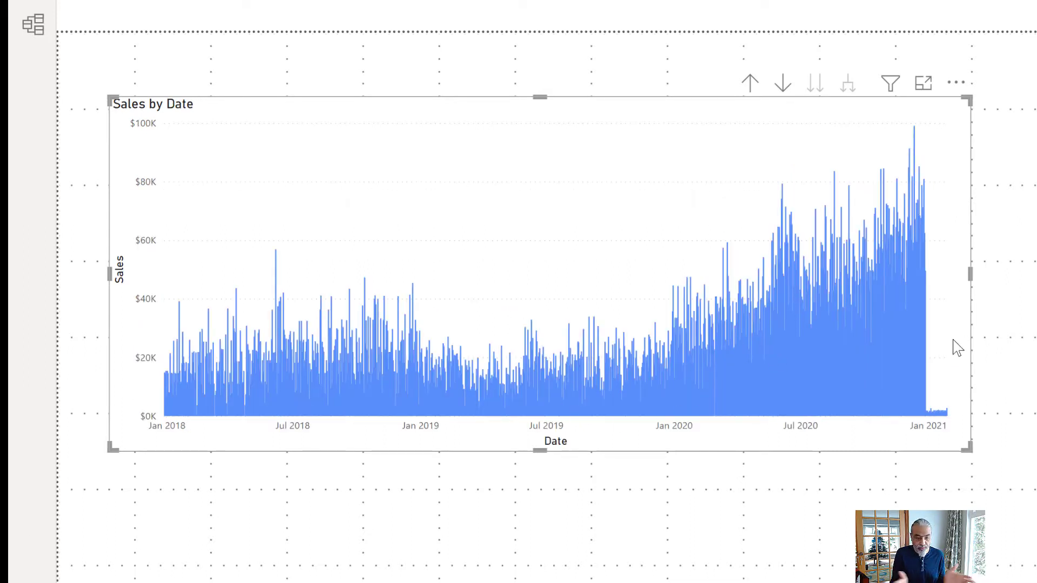
{"action": "left_click", "coordinate": [756, 83]}
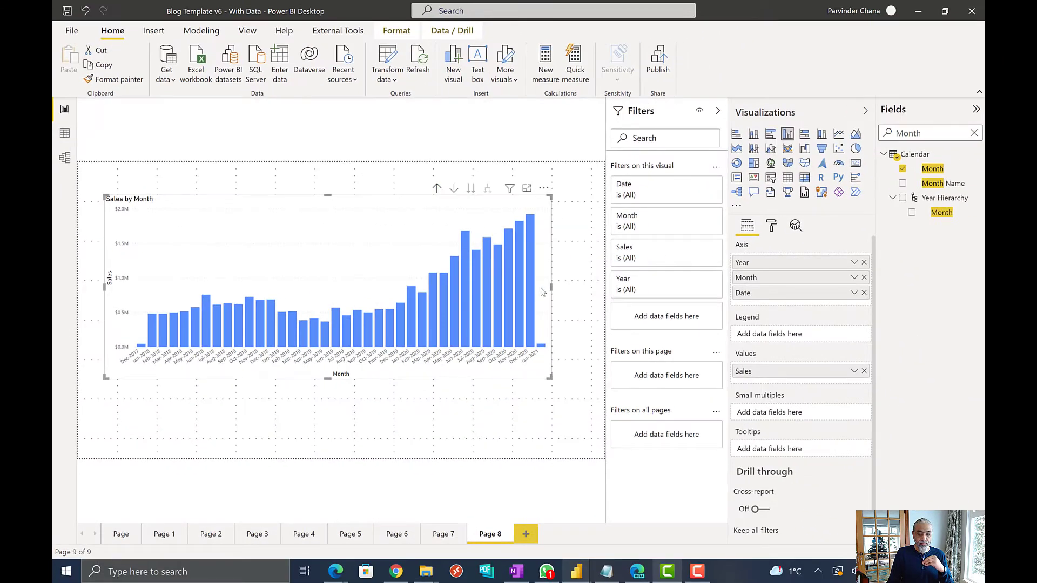
- Start a new calculated column named "End of the Month" in the Calendar table
{"action": "left_click", "coordinate": [553, 290]}
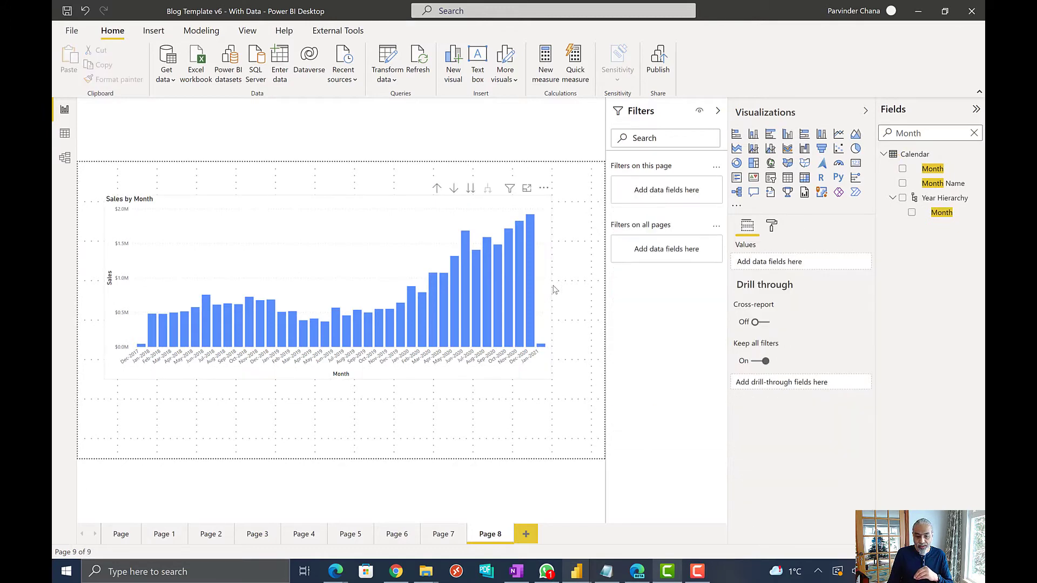
{"action": "left_click", "coordinate": [549, 287]}
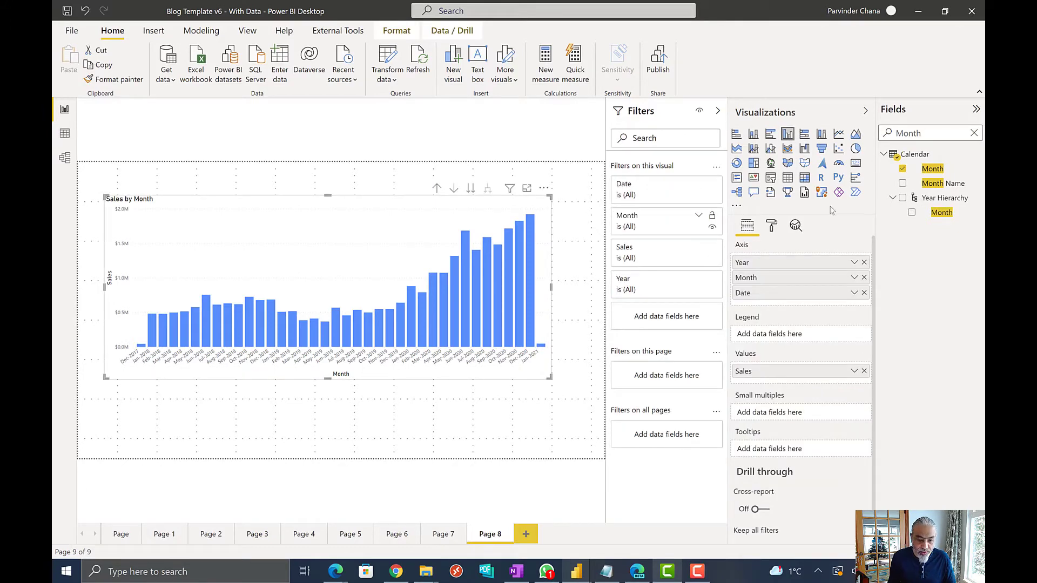
{"action": "left_click", "coordinate": [977, 156]}
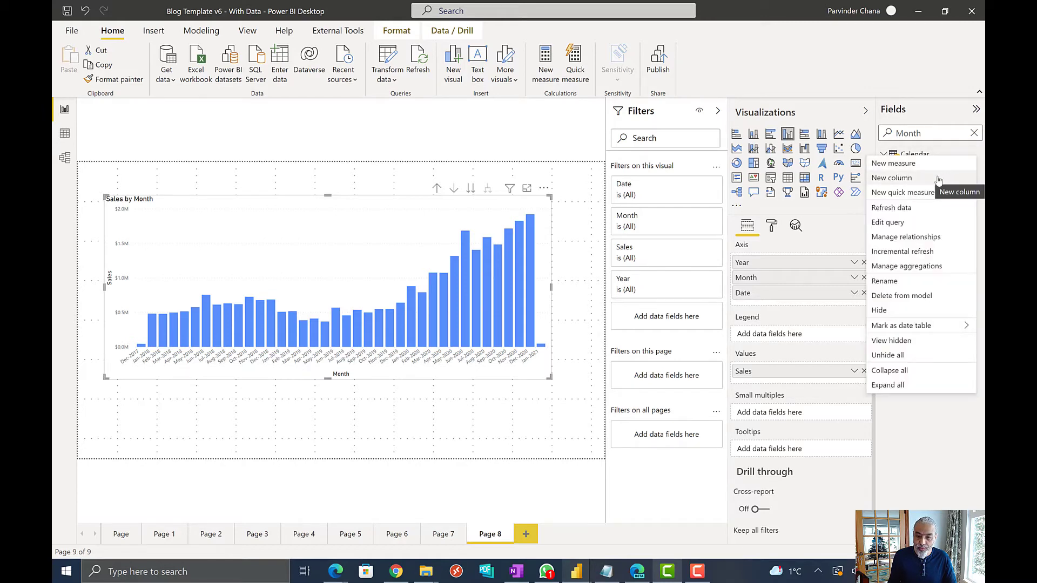
{"action": "key", "text": "Escape"}
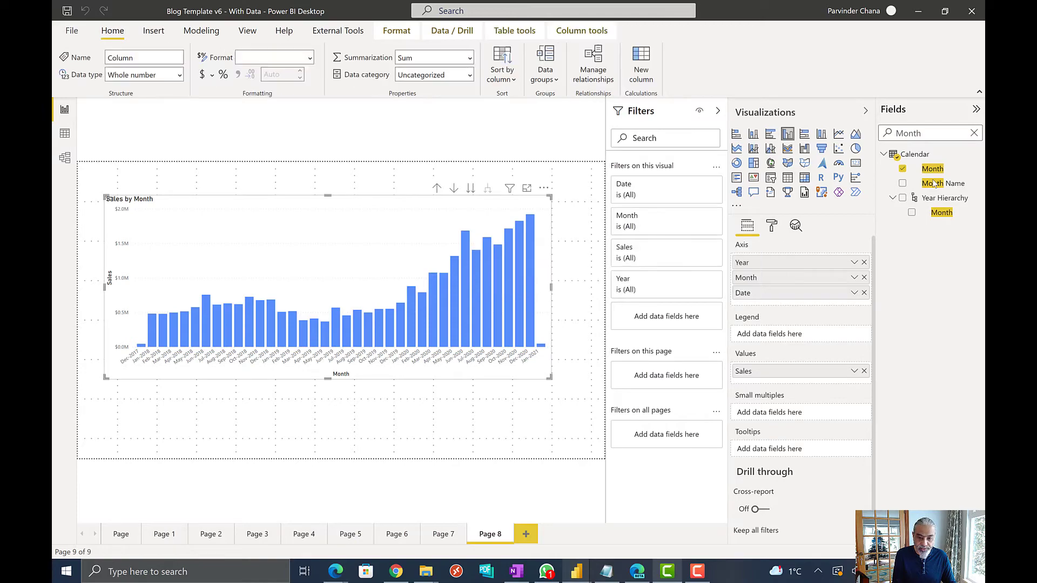
{"action": "type", "text": "Mo"}
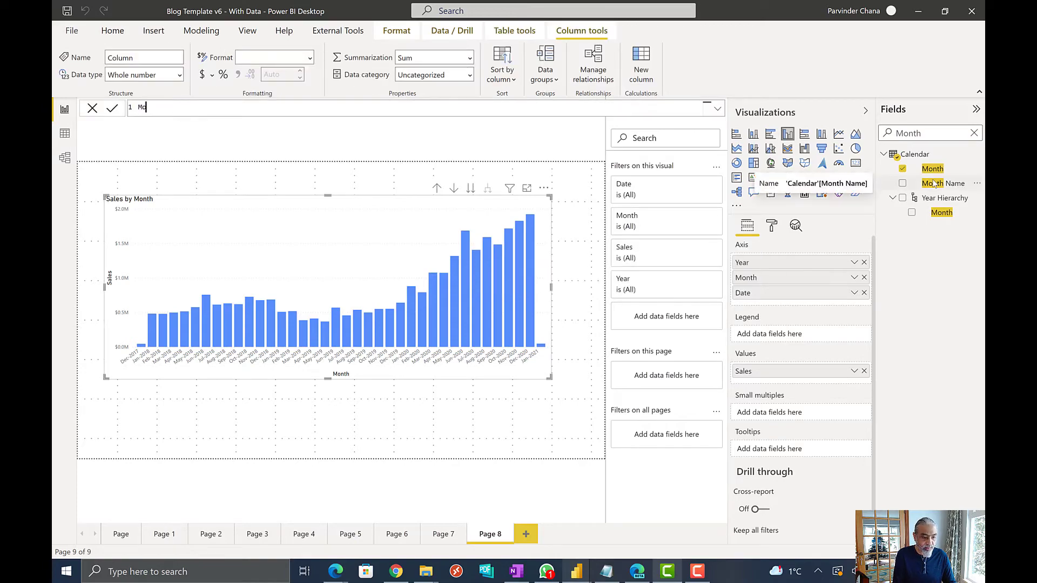
{"action": "type", "text": "End of the M"}
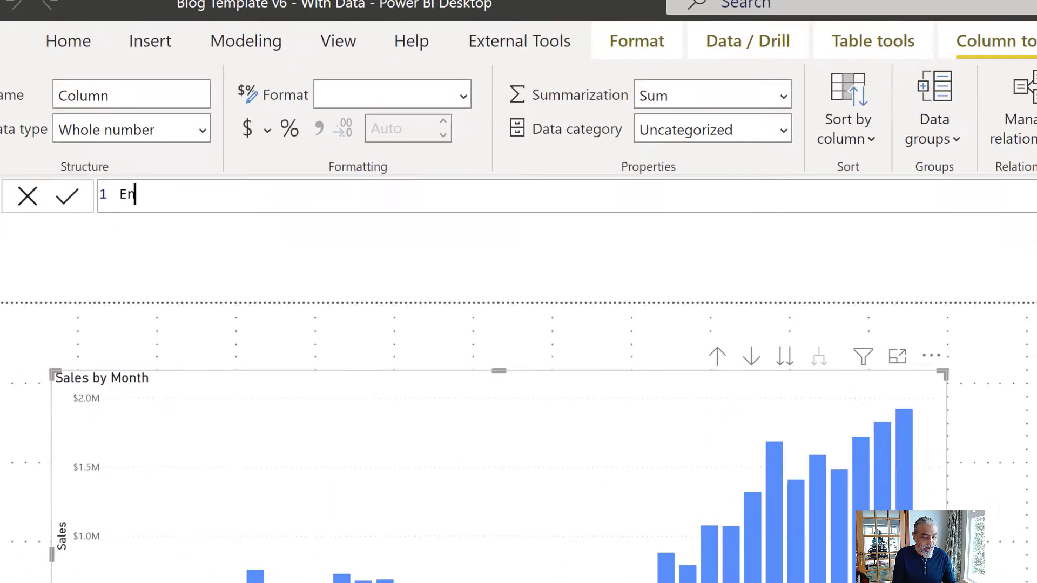
{"action": "type", "text": "onth = "}
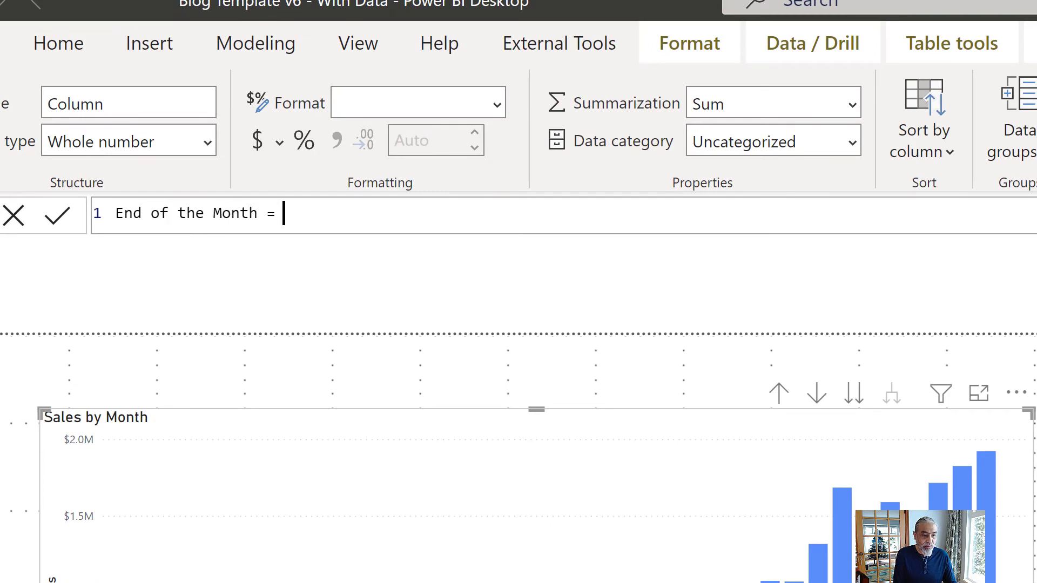
- Begin the End of the Month formula with the EOMONTH function and reference the Calendar table as its first argument
{"action": "type", "text": "EOFMONTH ("}
{"action": "key", "text": "BackSpace"}
{"action": "key", "text": "BackSpace"}
{"action": "key", "text": "BackSpace"}
{"action": "key", "text": "BackSpace"}
{"action": "key", "text": "BackSpace"}
{"action": "key", "text": "BackSpace"}
{"action": "key", "text": "BackSpace"}
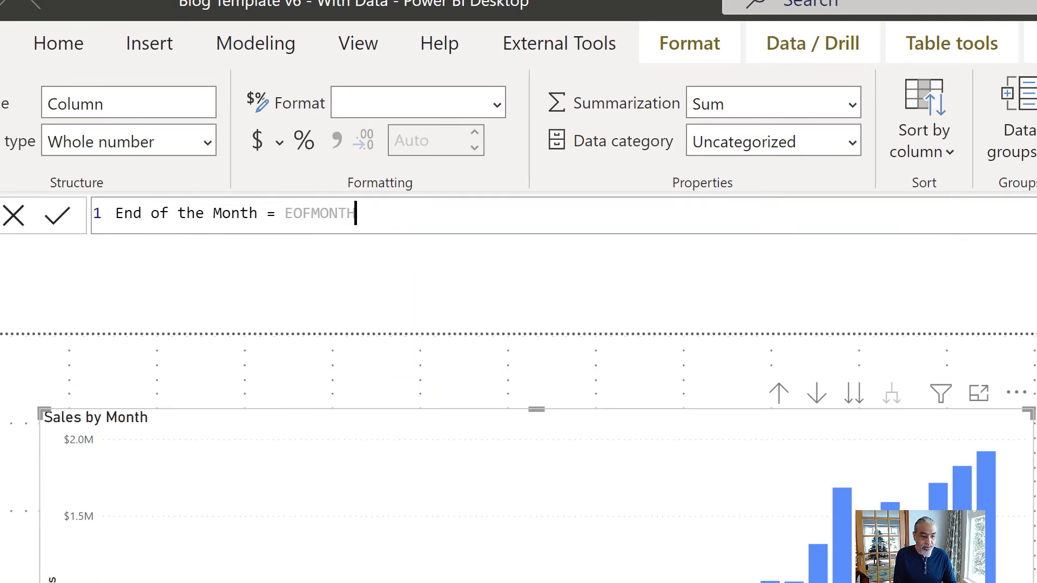
{"action": "key", "text": "BackSpace"}
{"action": "type", "text": "MONT"}
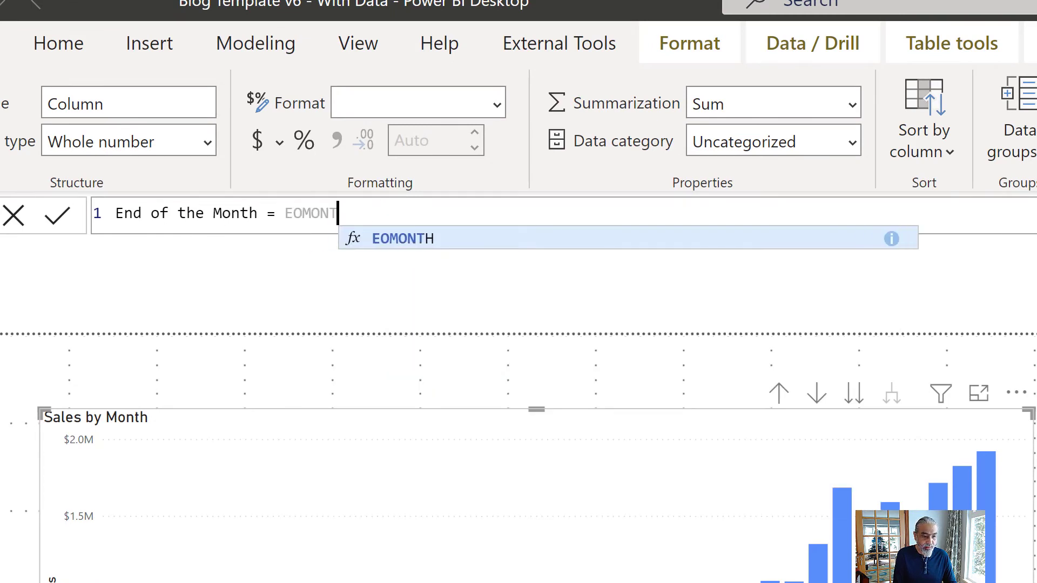
{"action": "type", "text": "H ( Cale"}
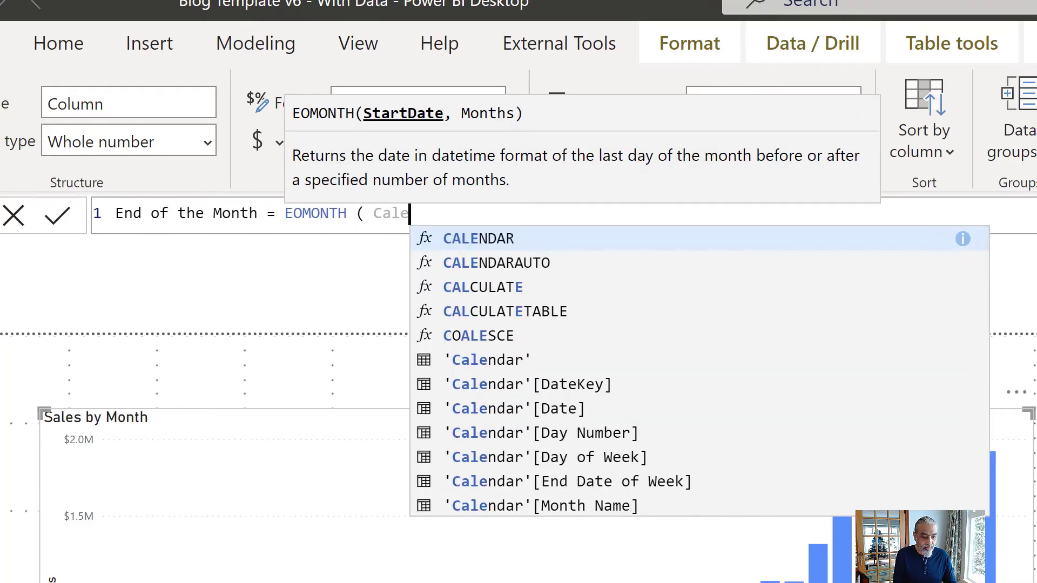
{"action": "key", "text": "Down"}
{"action": "key", "text": "Down"}
{"action": "key", "text": "Down"}
{"action": "key", "text": "Down"}
{"action": "key", "text": "Down"}
{"action": "type", "text": "Date"}
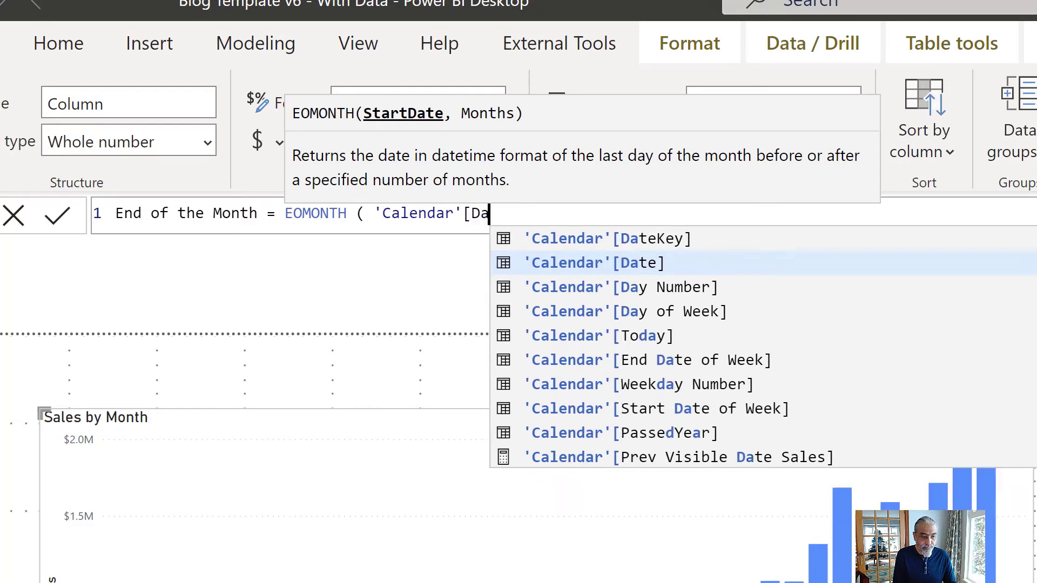
{"action": "key", "text": "Down"}
{"action": "key", "text": "Tab"}
{"action": "type", "text": ","}
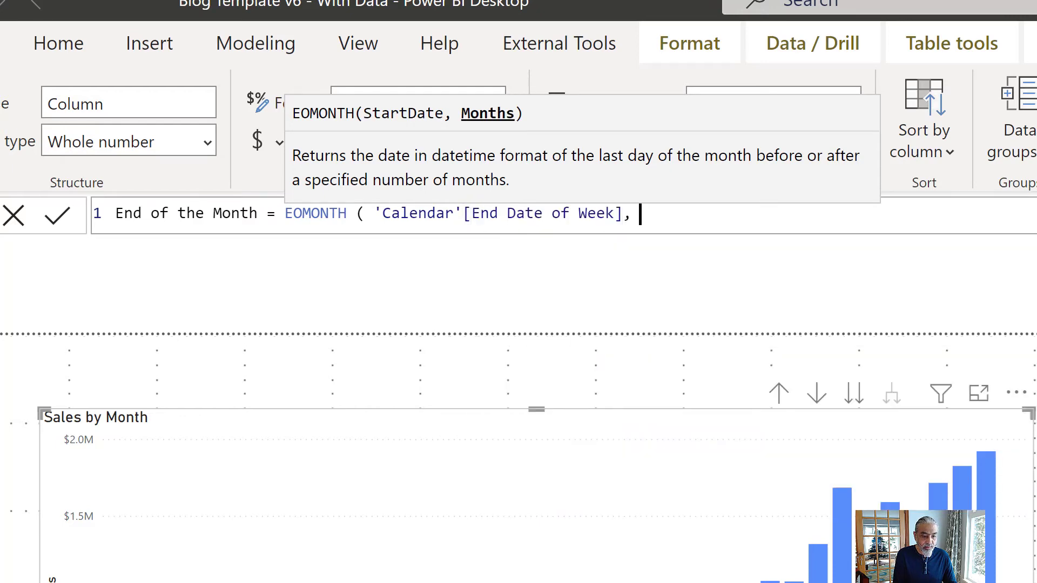
{"action": "key", "text": "BackSpace"}
{"action": "key", "text": "BackSpace"}
{"action": "key", "text": "BackSpace"}
{"action": "key", "text": "BackSpace"}
{"action": "key", "text": "BackSpace"}
{"action": "key", "text": "BackSpace"}
{"action": "key", "text": "BackSpace"}
{"action": "key", "text": "BackSpace"}
{"action": "key", "text": "BackSpace"}
{"action": "key", "text": "BackSpace"}
{"action": "key", "text": "BackSpace"}
{"action": "key", "text": "BackSpace"}
{"action": "key", "text": "BackSpace"}
{"action": "key", "text": "BackSpace"}
{"action": "key", "text": "BackSpace"}
{"action": "key", "text": "BackSpace"}
{"action": "key", "text": "BackSpace"}
{"action": "key", "text": "BackSpace"}
{"action": "key", "text": "BackSpace"}
- Complete the formula with 'Calendar'[Date] as the start date and 0 as the months offset, and commit the column
{"action": "type", "text": "Da"}
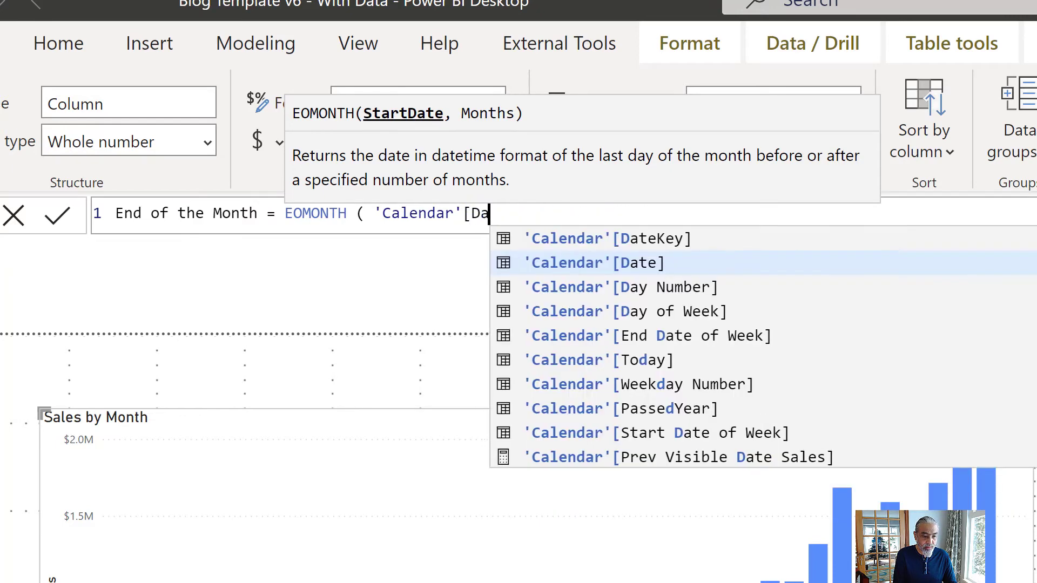
{"action": "key", "text": "Tab"}
{"action": "type", "text": ", 0 )"}
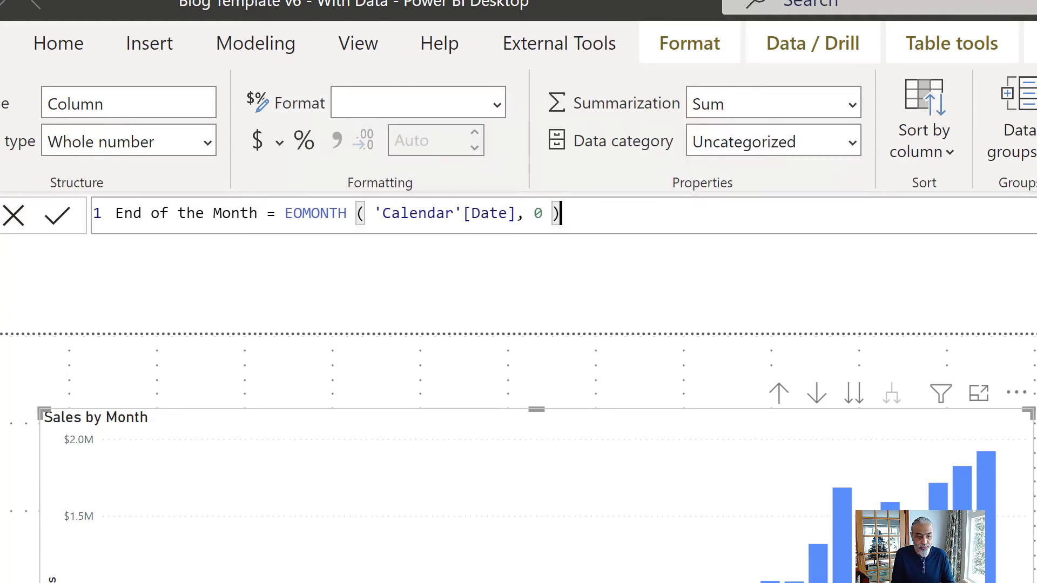
{"action": "key", "text": "Return"}
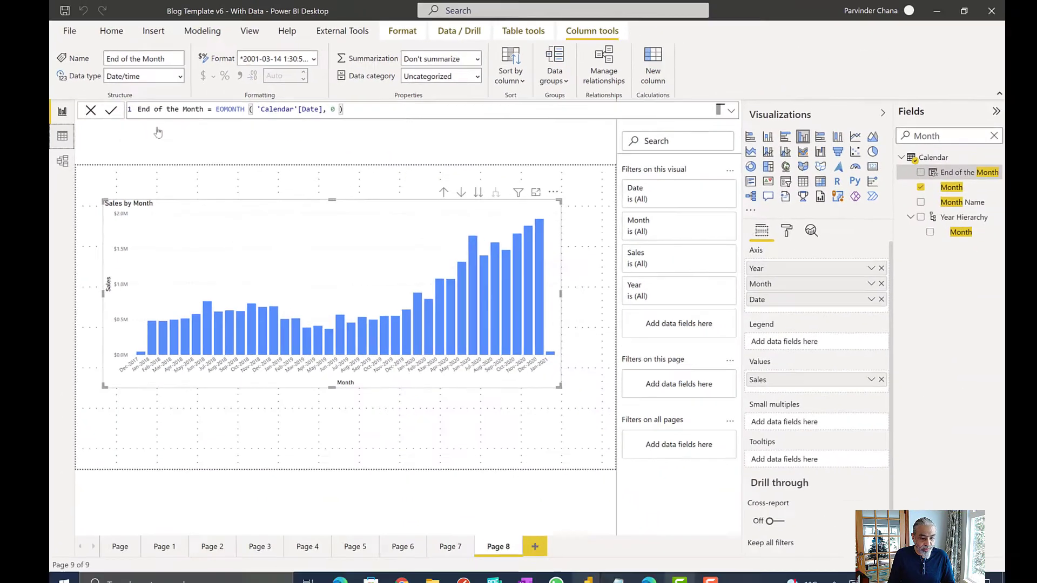
- Examine the End of the Month values in the Calendar table's data and return to the report page
{"action": "left_click", "coordinate": [0, 271]}
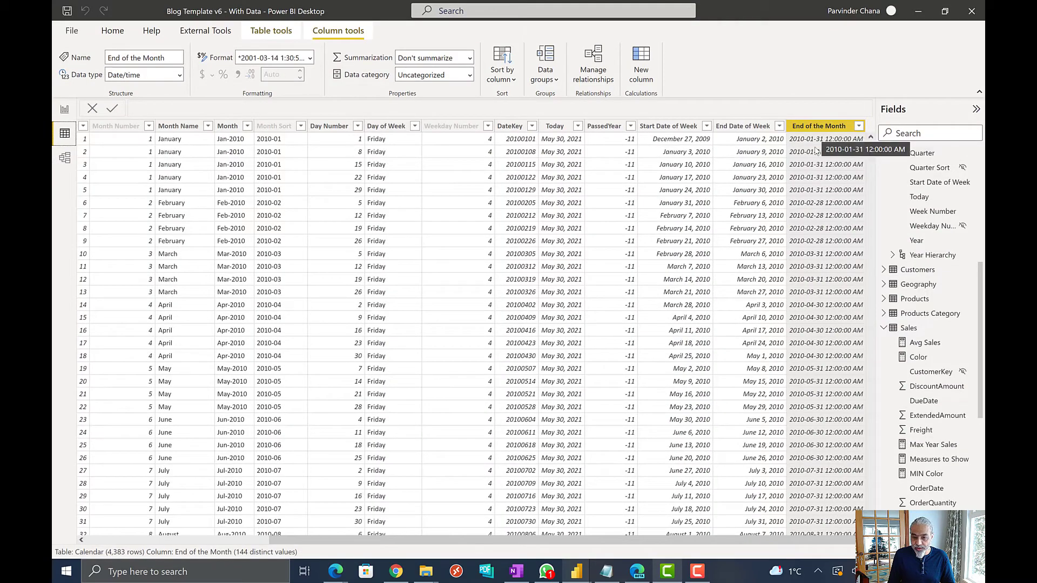
{"action": "scroll", "coordinate": [466, 243], "scroll_direction": "down", "scroll_amount": 6}
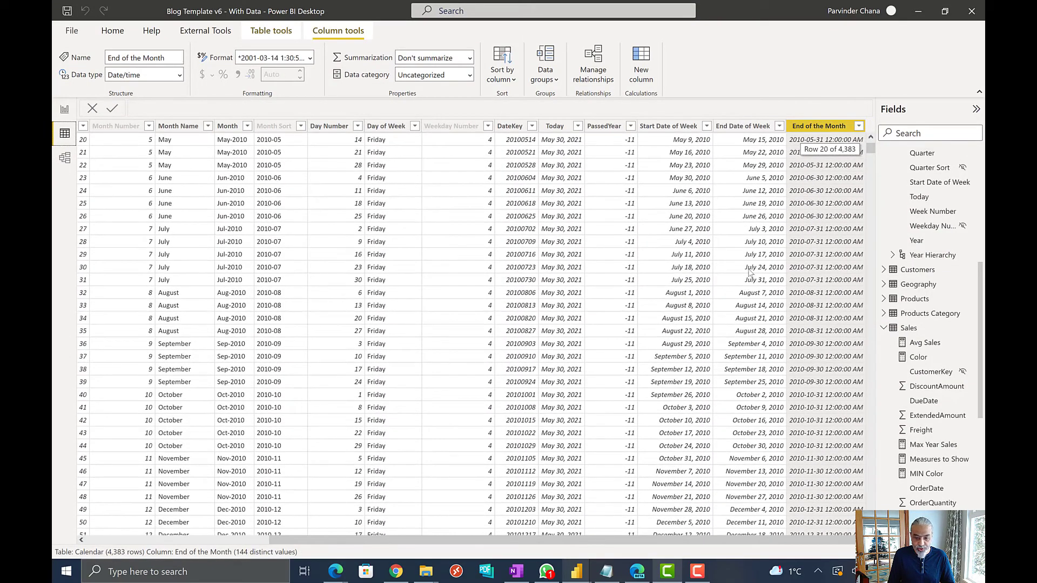
{"action": "left_click", "coordinate": [65, 109]}
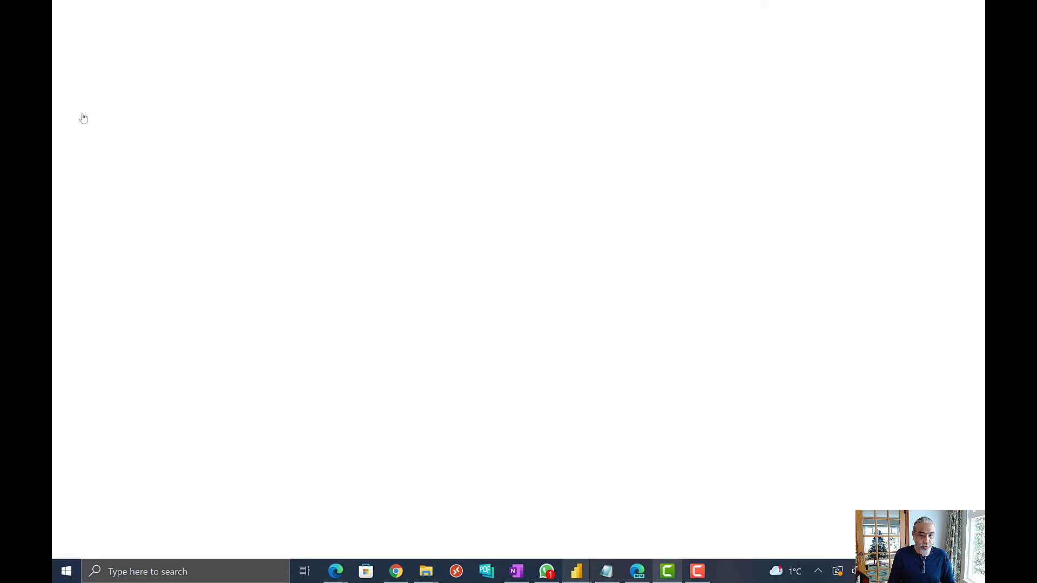
- Set the End of the Month column's data type to Date and use it instead of Month on the chart's axis below Year
{"action": "left_click", "coordinate": [937, 169]}
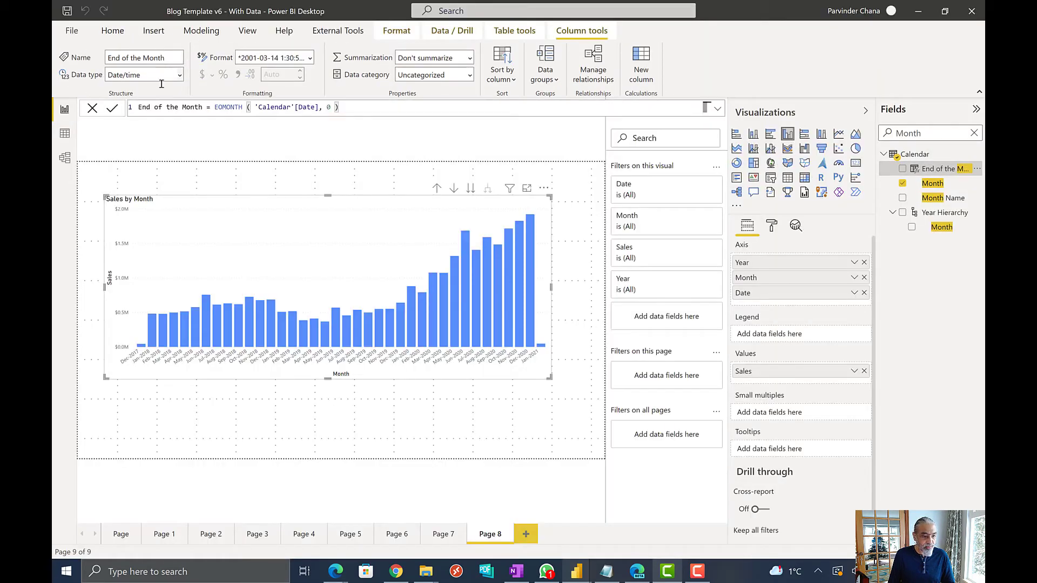
{"action": "left_click", "coordinate": [176, 75]}
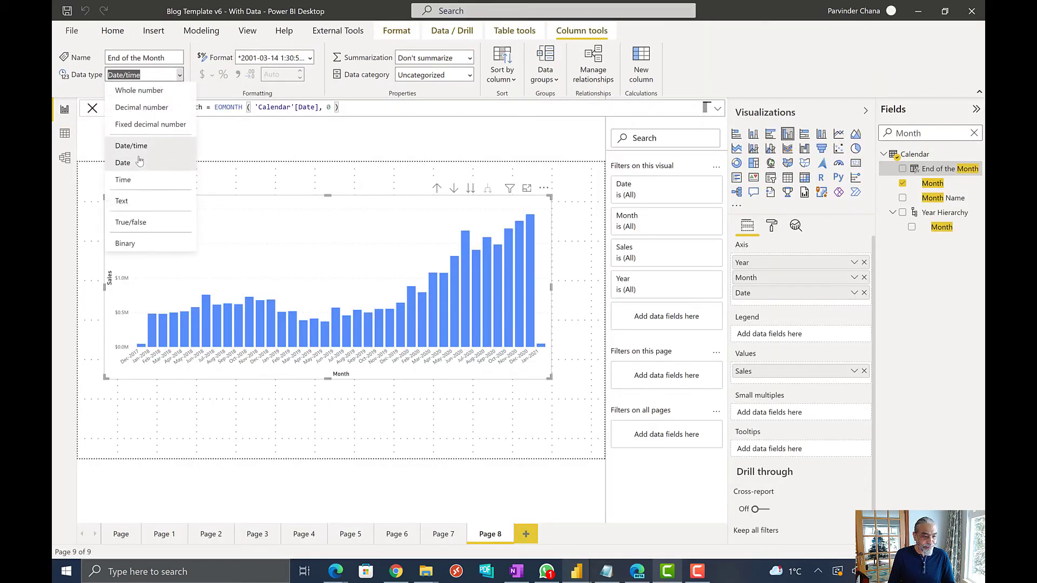
{"action": "left_click", "coordinate": [508, 128]}
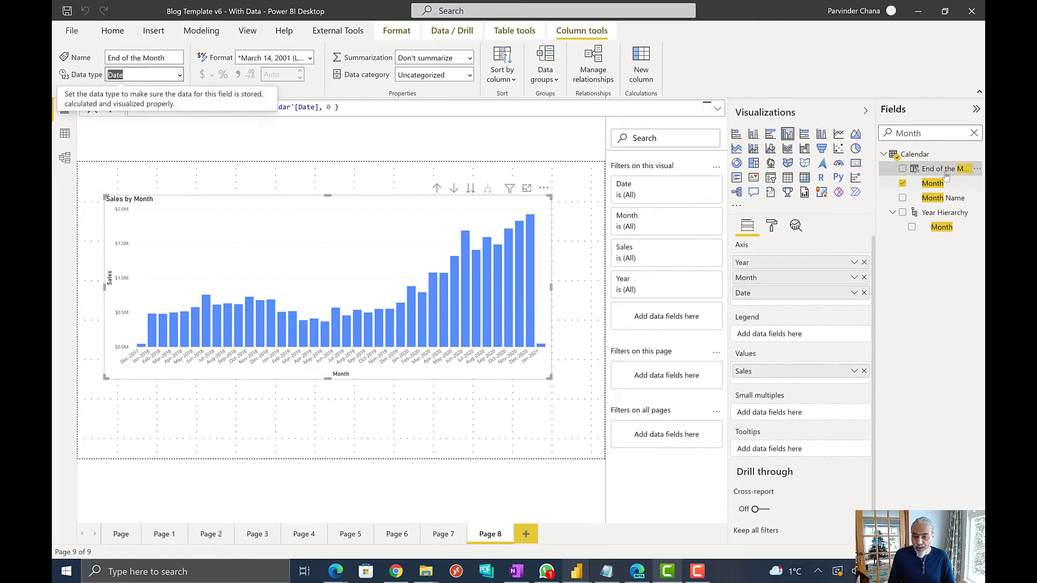
{"action": "left_click_drag", "start_coordinate": [942, 169], "coordinate": [808, 274]}
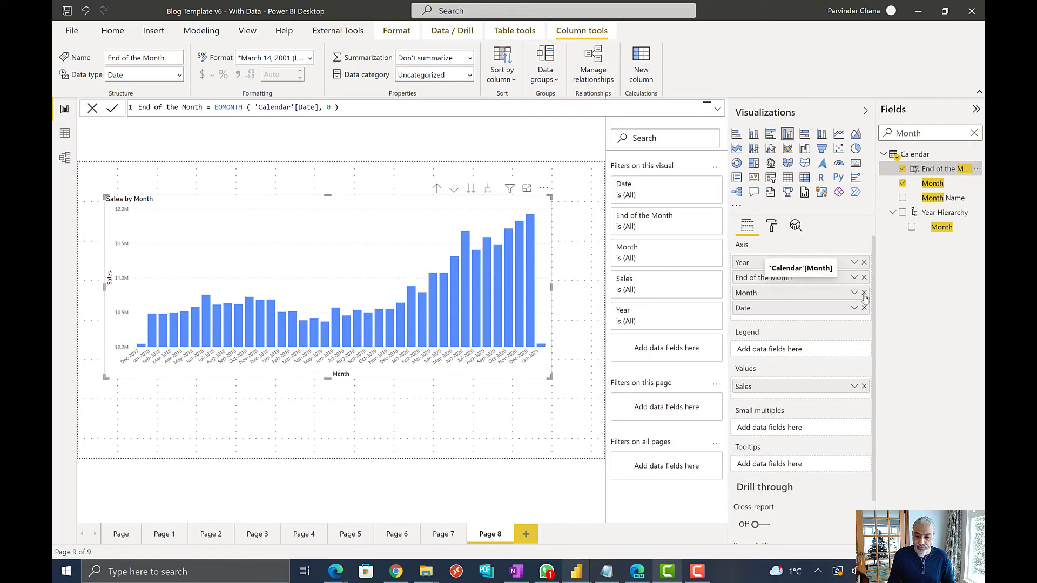
{"action": "left_click", "coordinate": [864, 294]}
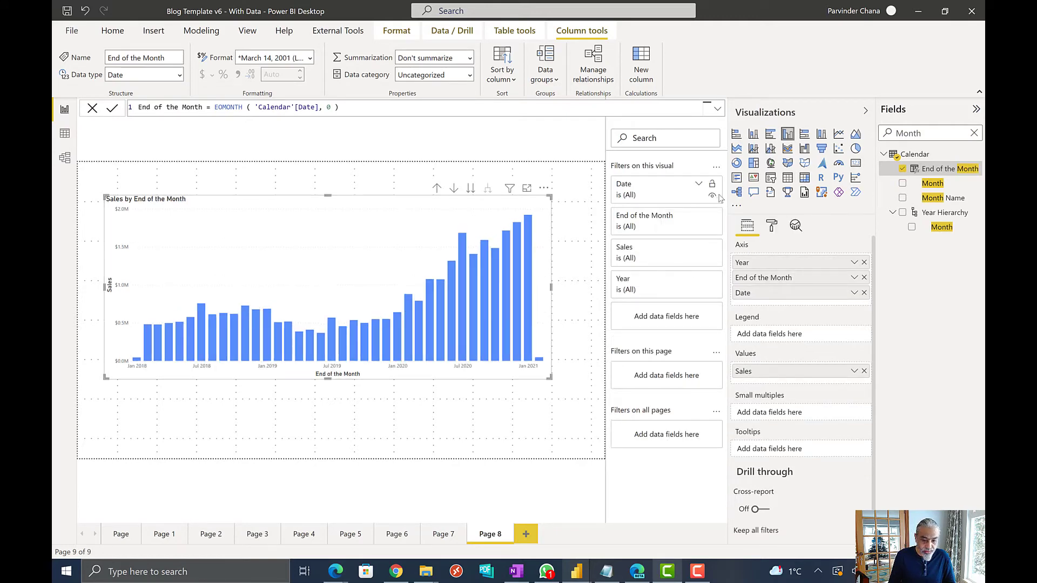
- View the chart at the Year, End of the Month and Date hierarchy levels and drill back up to End of the Month
{"action": "left_click", "coordinate": [437, 190]}
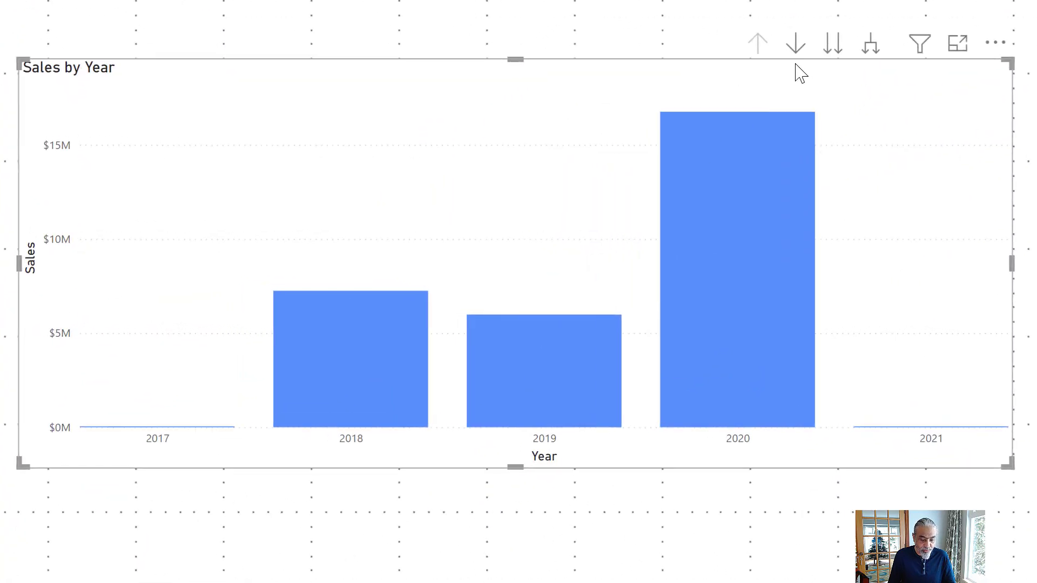
{"action": "left_click", "coordinate": [833, 44]}
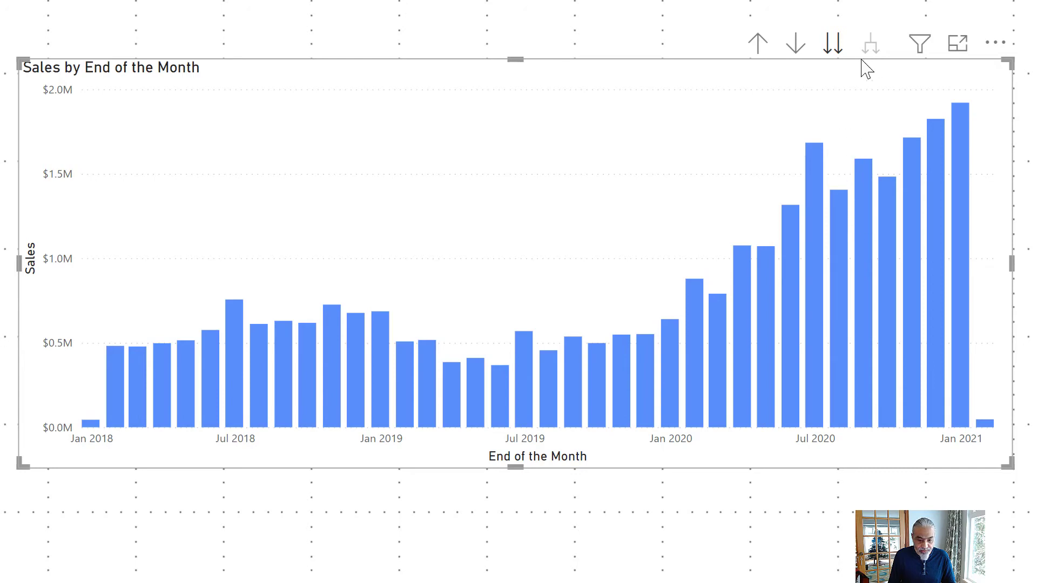
{"action": "left_click", "coordinate": [835, 54]}
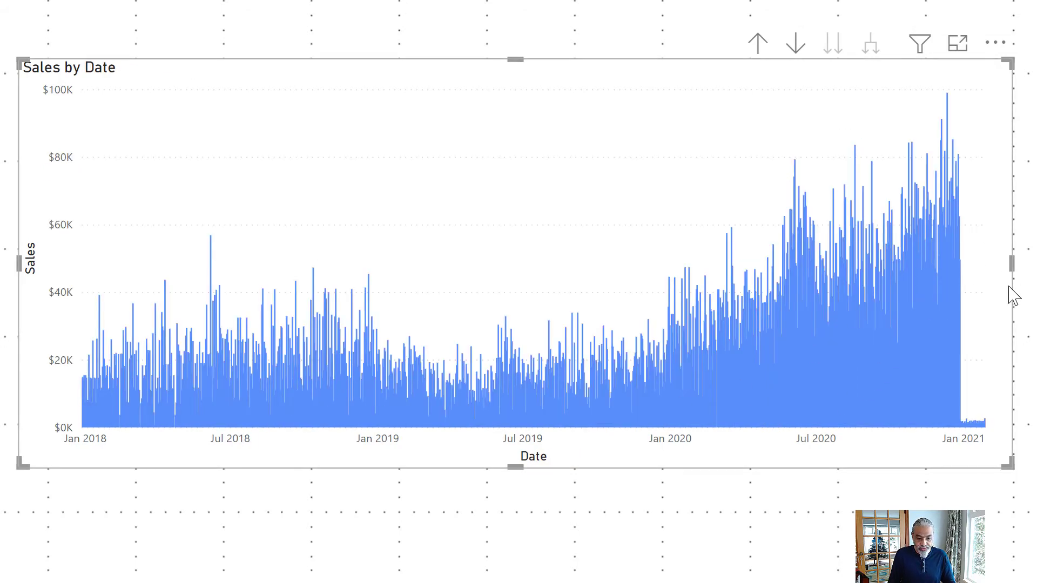
{"action": "left_click", "coordinate": [758, 44]}
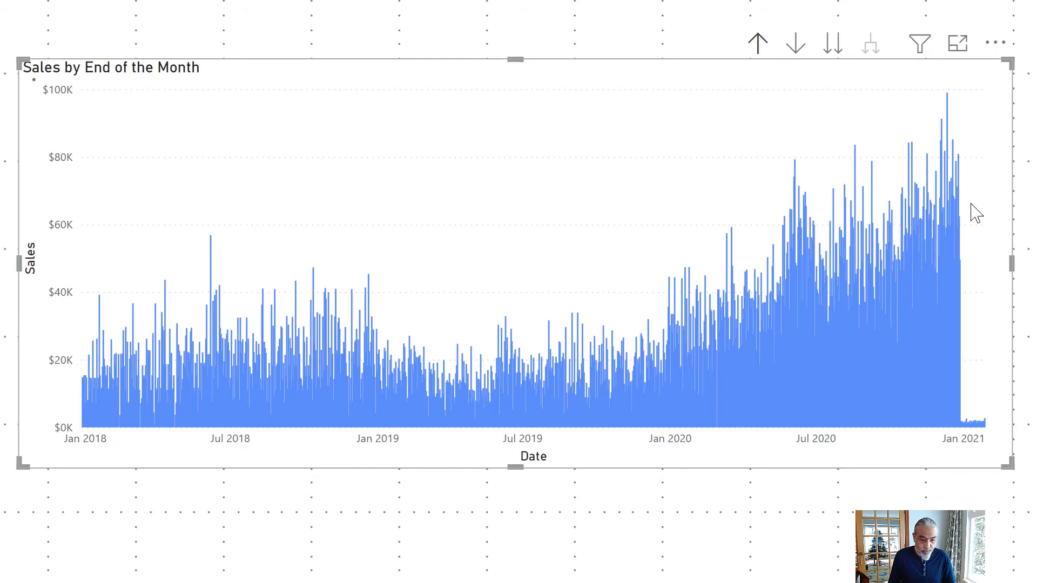
- Shrink the chart to about half the page's width and add a table of End of the Month and Sales beside it
{"action": "left_click_drag", "start_coordinate": [1011, 265], "coordinate": [1036, 335]}
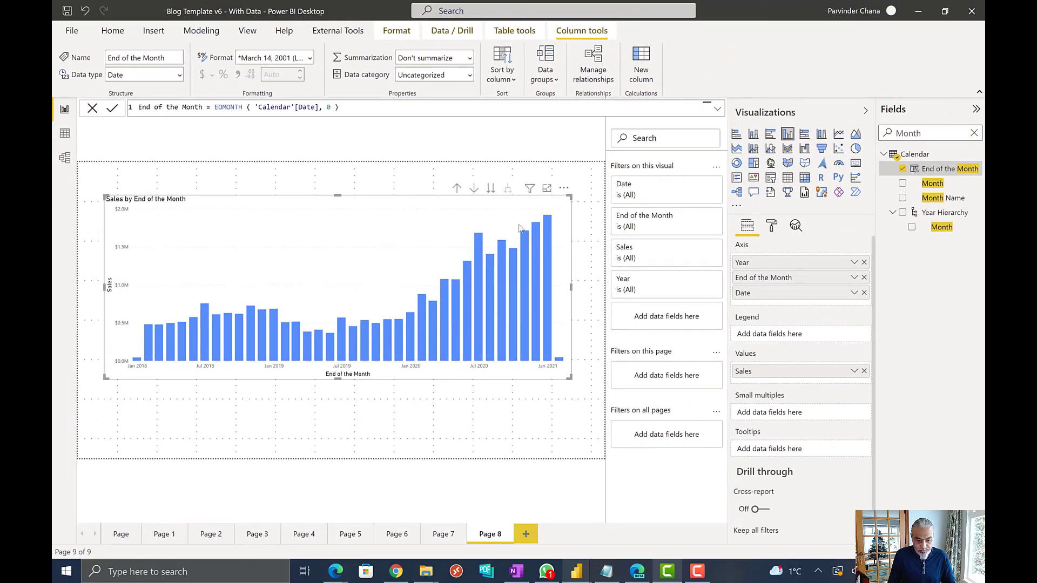
{"action": "key", "text": "ctrl+z"}
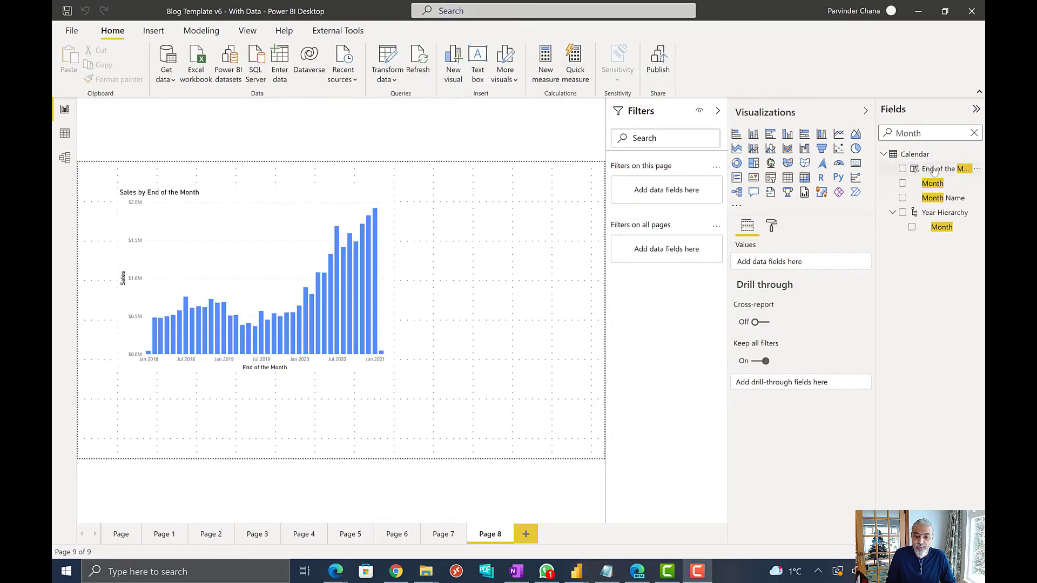
{"action": "left_click_drag", "start_coordinate": [934, 171], "coordinate": [479, 298]}
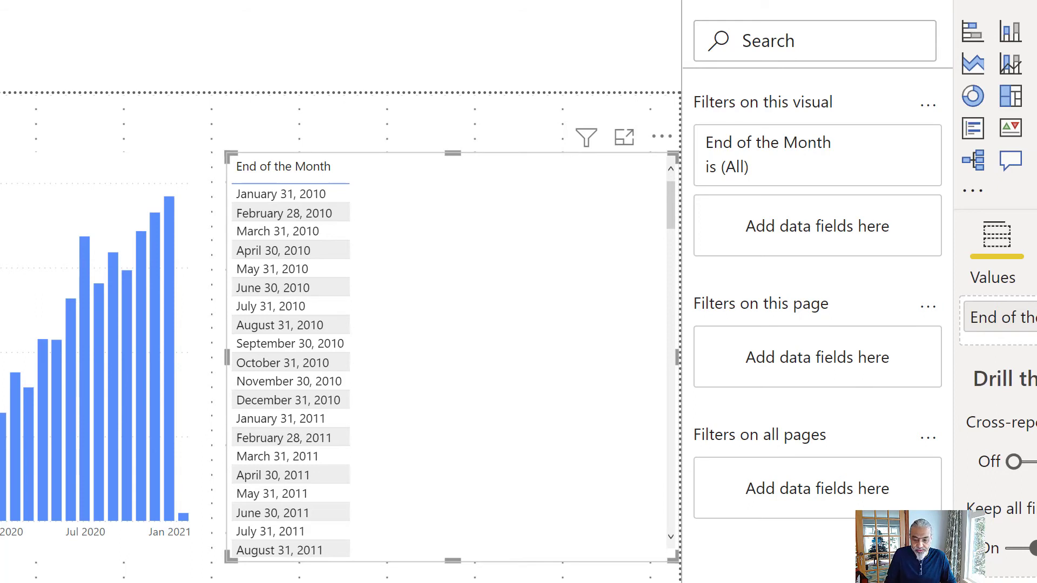
{"action": "left_click_drag", "start_coordinate": [292, 456], "coordinate": [382, 343]}
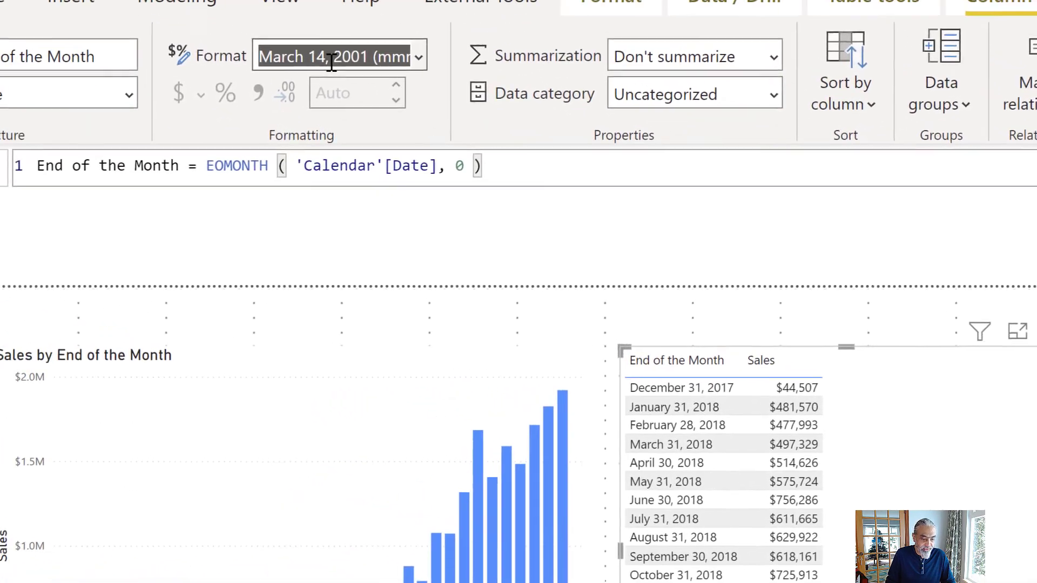
- Set the End of the Month column's format to "Mmm, yyyy" and narrow the table from its edge nearest the chart
{"action": "type", "text": "Mmm, y"}
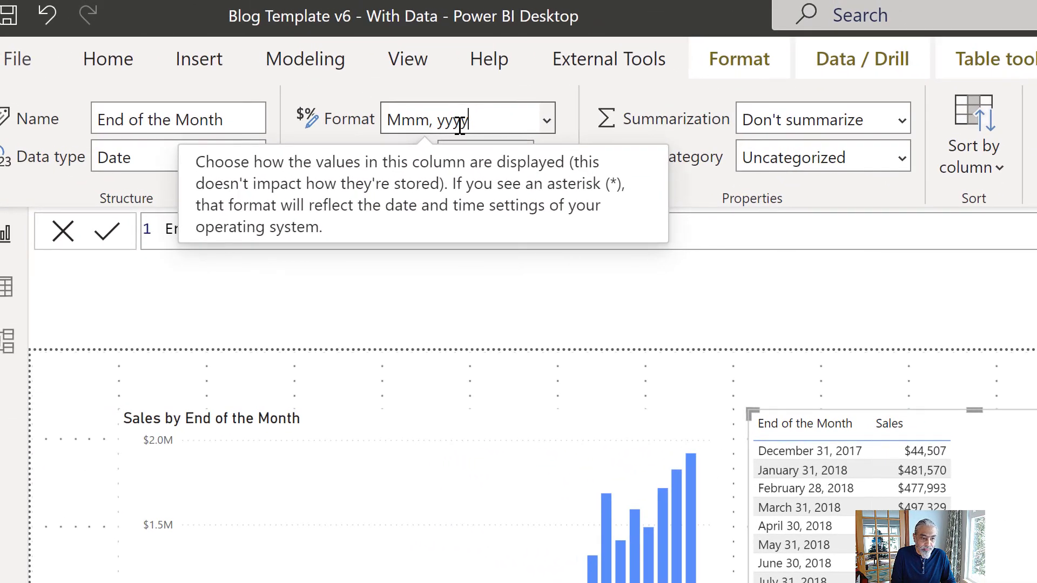
{"action": "type", "text": "yyy"}
{"action": "key", "text": "Return"}
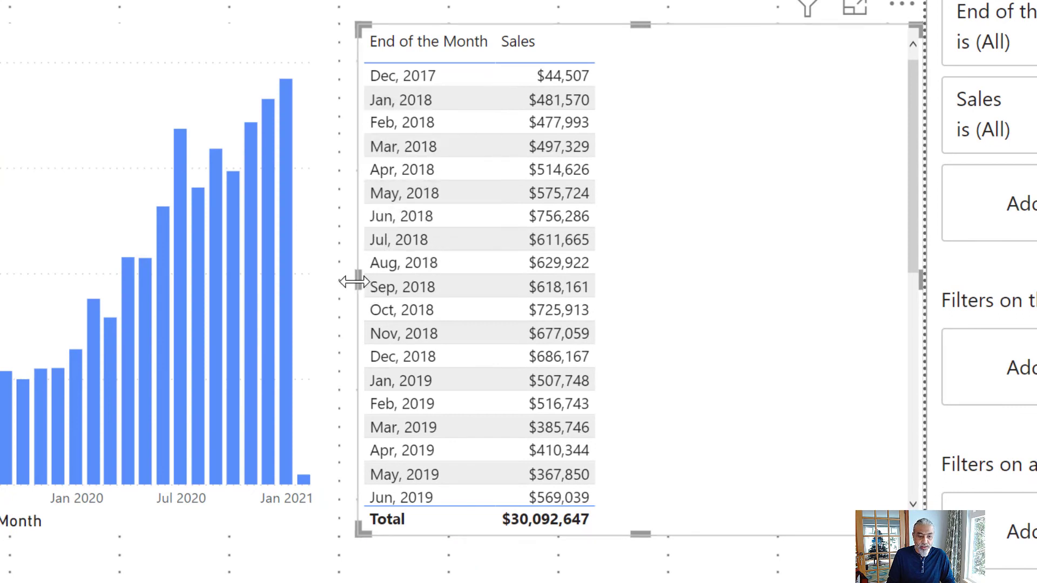
{"action": "left_click_drag", "start_coordinate": [388, 286], "coordinate": [439, 324]}
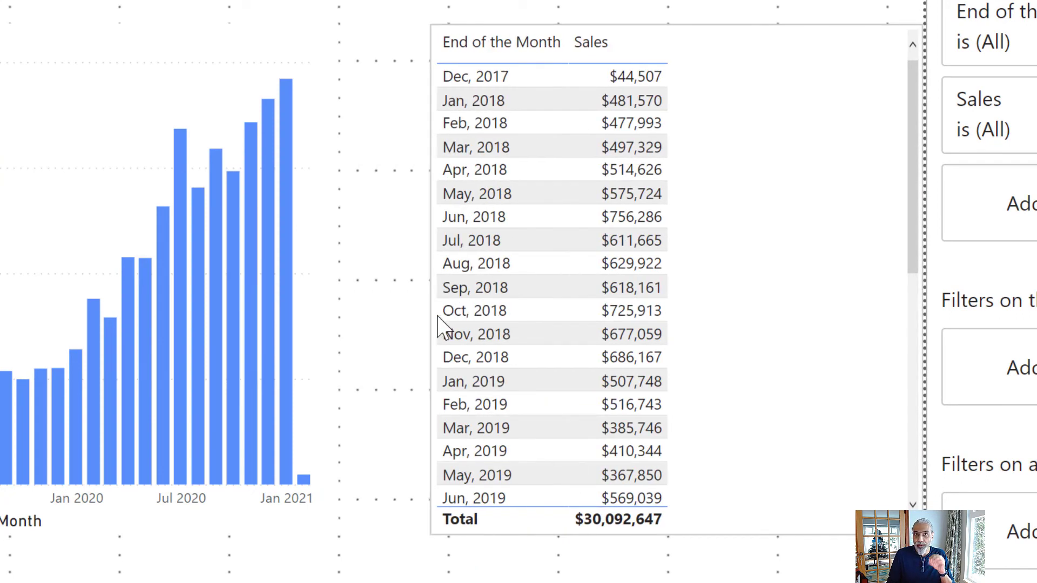